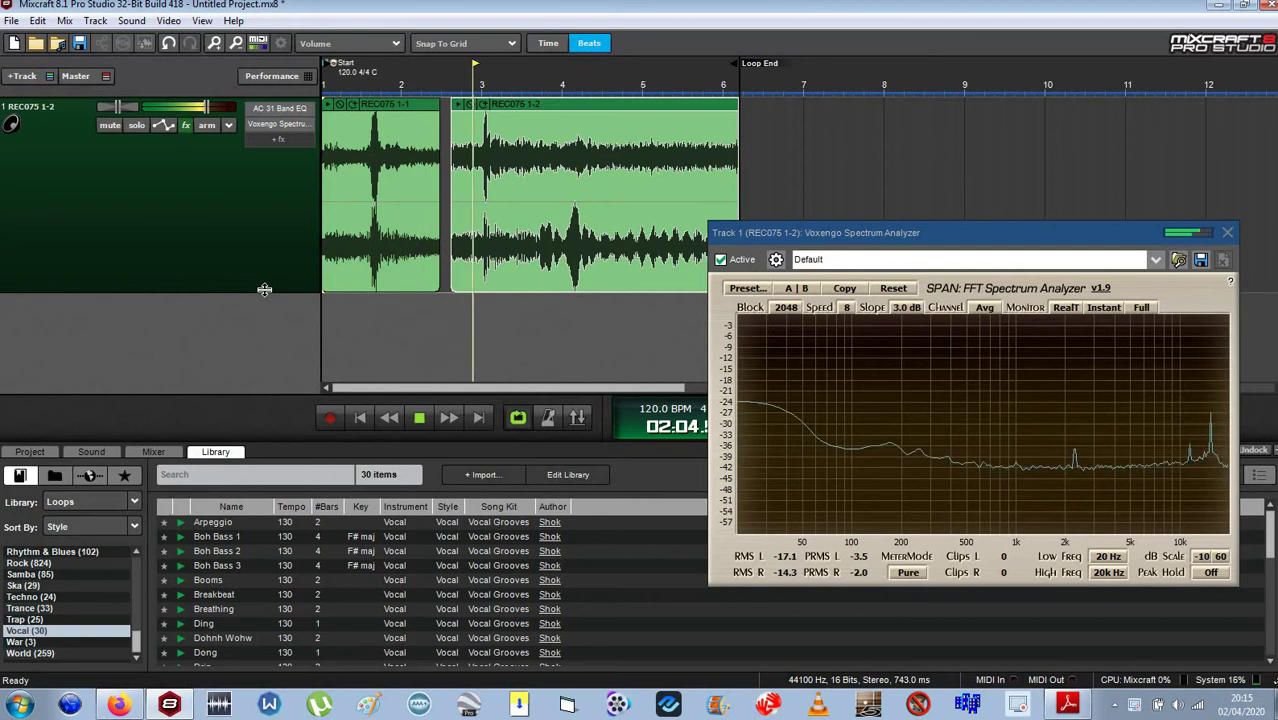
- Open the Acoustica 31 Band EQ editor from track 1's effect list, move it over the lower waveform area, and close the effect list
{"action": "left_click", "coordinate": [186, 126]}
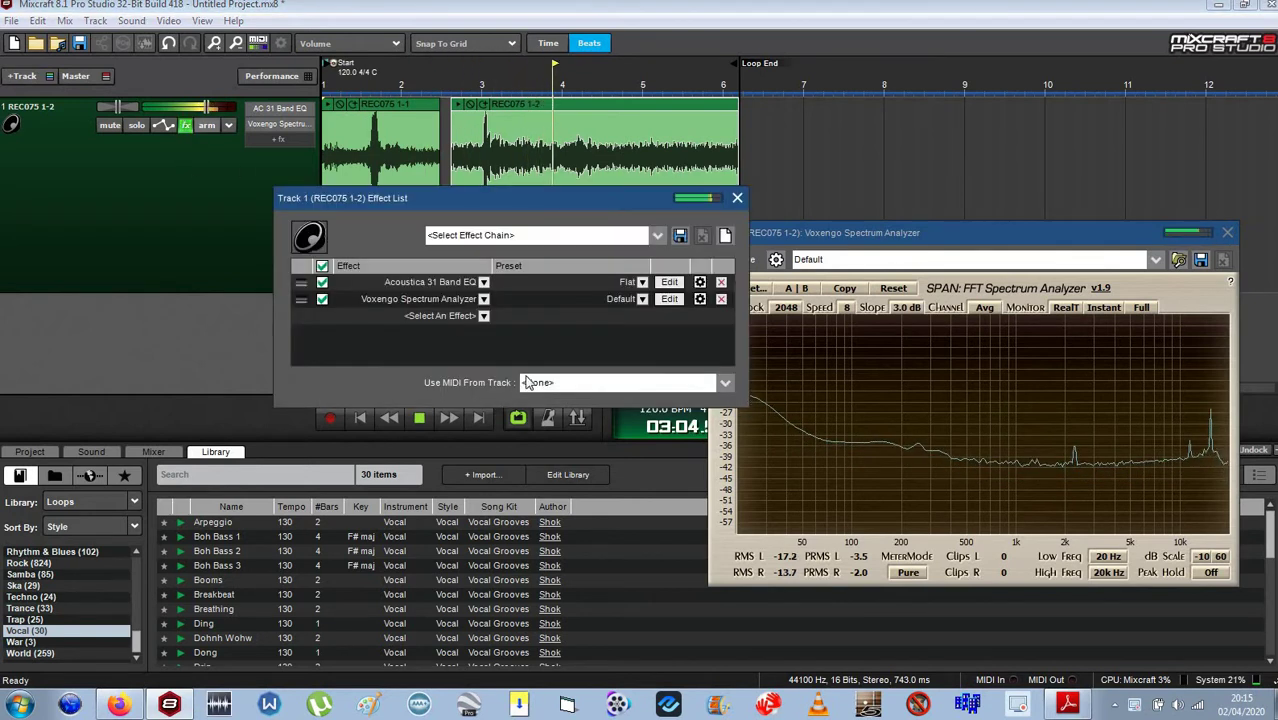
{"action": "left_click", "coordinate": [667, 283]}
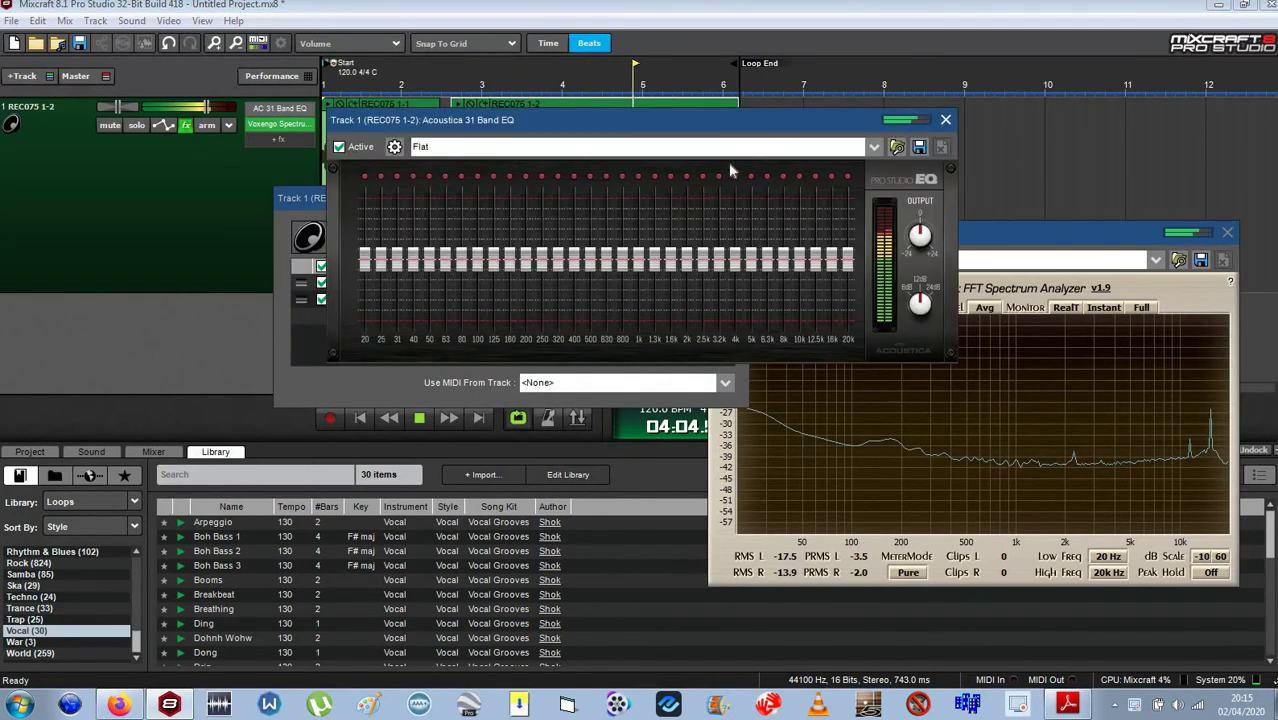
{"action": "left_click_drag", "start_coordinate": [690, 119], "coordinate": [548, 260]}
{"action": "left_click", "coordinate": [738, 198]}
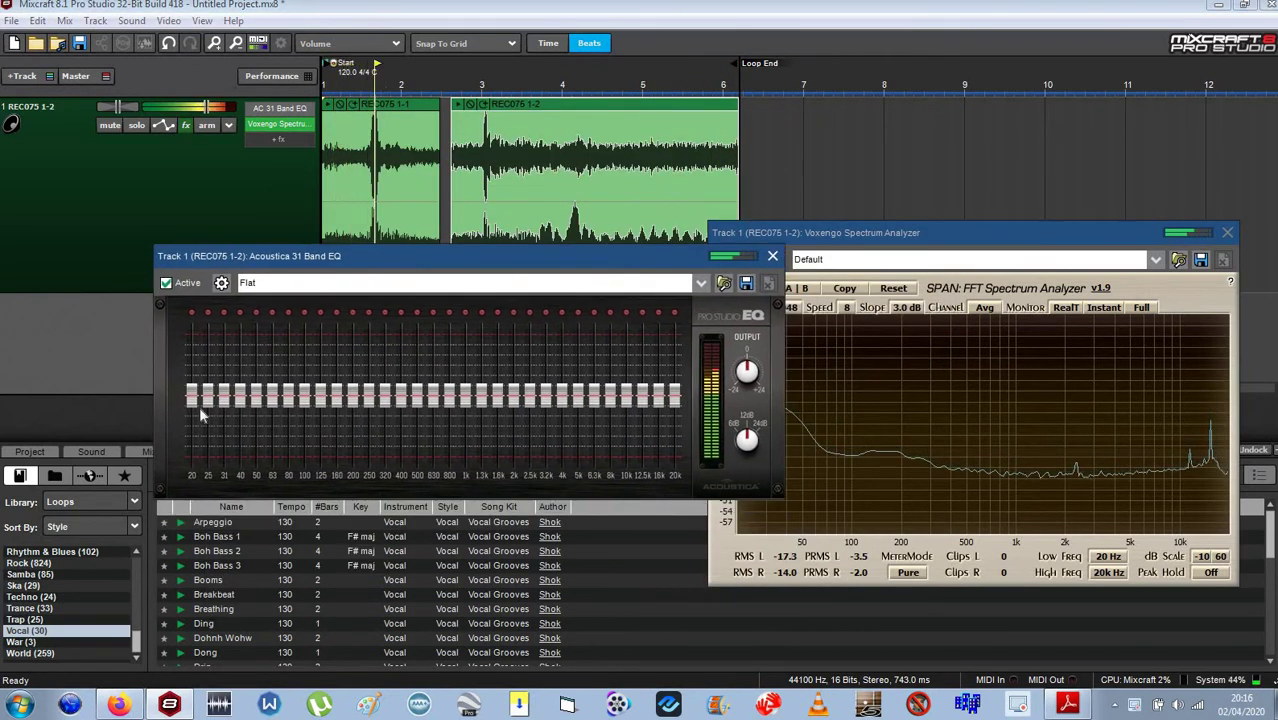
- Lower all the equalizer's low bands from 20 Hz to 160 Hz to their minimum
{"action": "left_click_drag", "start_coordinate": [193, 398], "coordinate": [207, 456]}
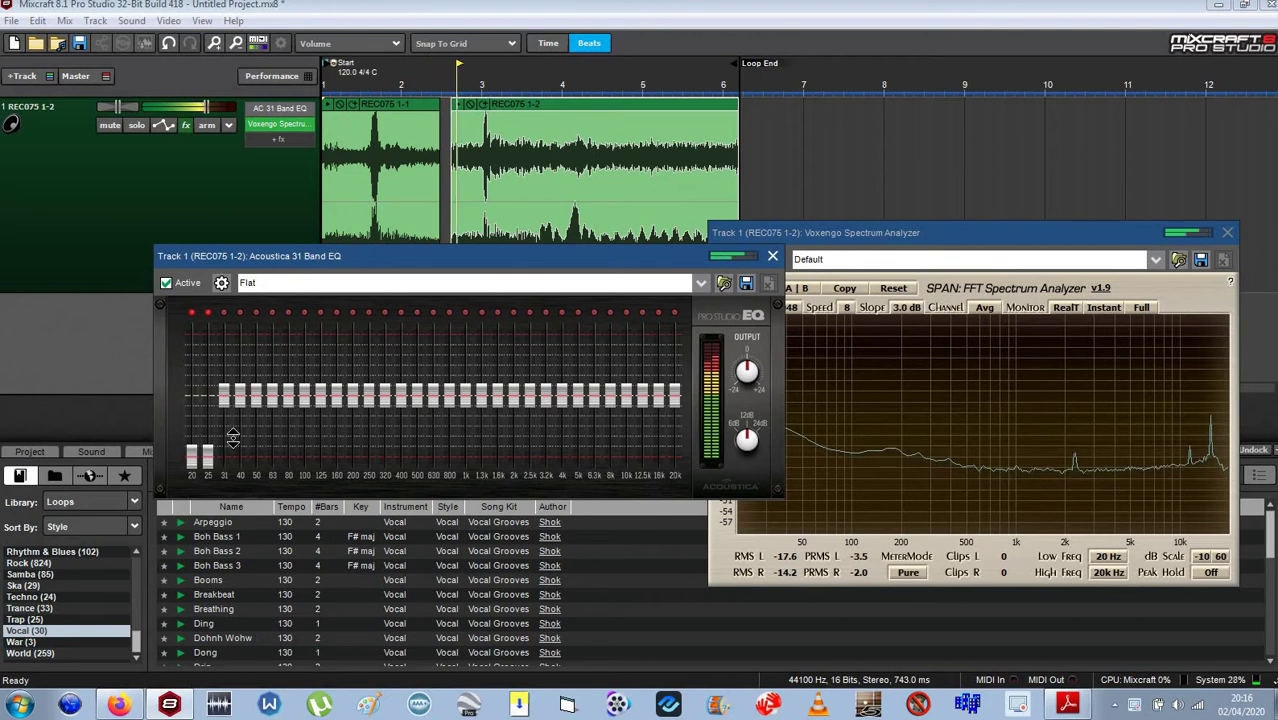
{"action": "left_click_drag", "start_coordinate": [224, 398], "coordinate": [224, 456]}
{"action": "left_click_drag", "start_coordinate": [240, 398], "coordinate": [272, 456]}
{"action": "left_click_drag", "start_coordinate": [288, 398], "coordinate": [304, 456]}
{"action": "left_click_drag", "start_coordinate": [321, 398], "coordinate": [320, 456]}
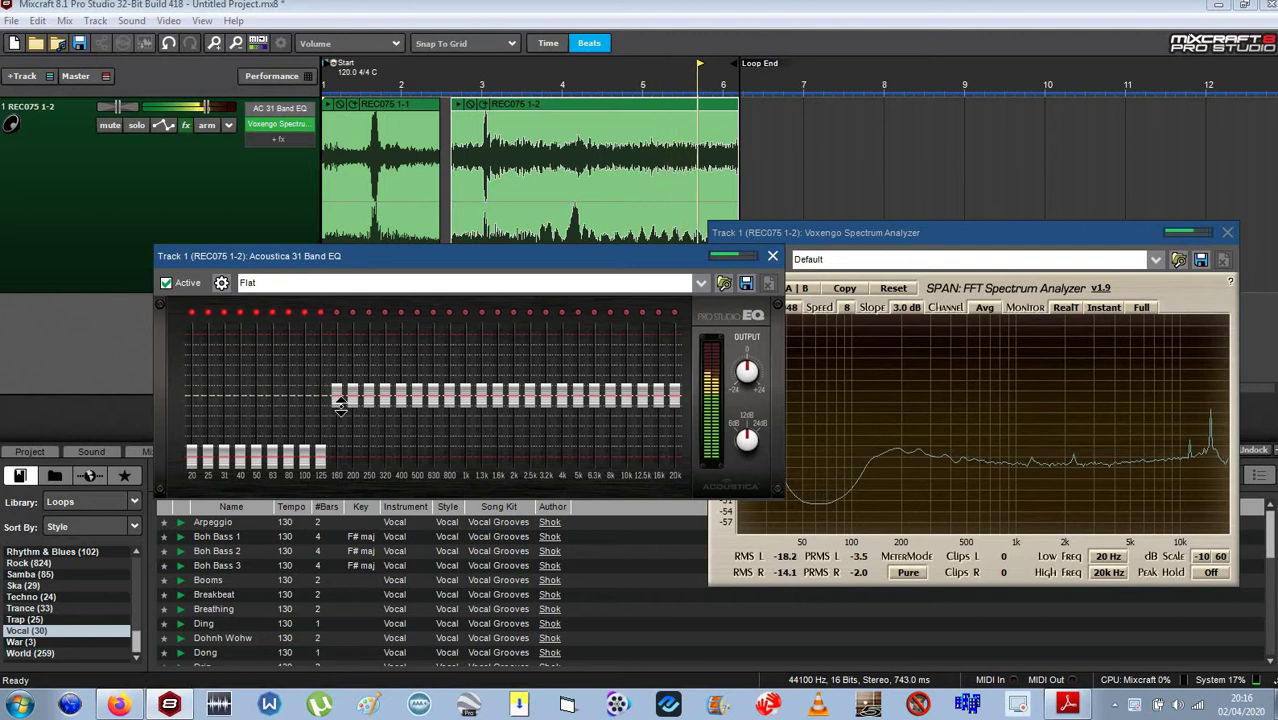
{"action": "left_click_drag", "start_coordinate": [338, 398], "coordinate": [338, 518]}
- Lower the equalizer's high bands from 20k down to 3.2k, and the 200, 250 and 320 Hz bands, to their minimum
{"action": "left_click_drag", "start_coordinate": [674, 396], "coordinate": [674, 456]}
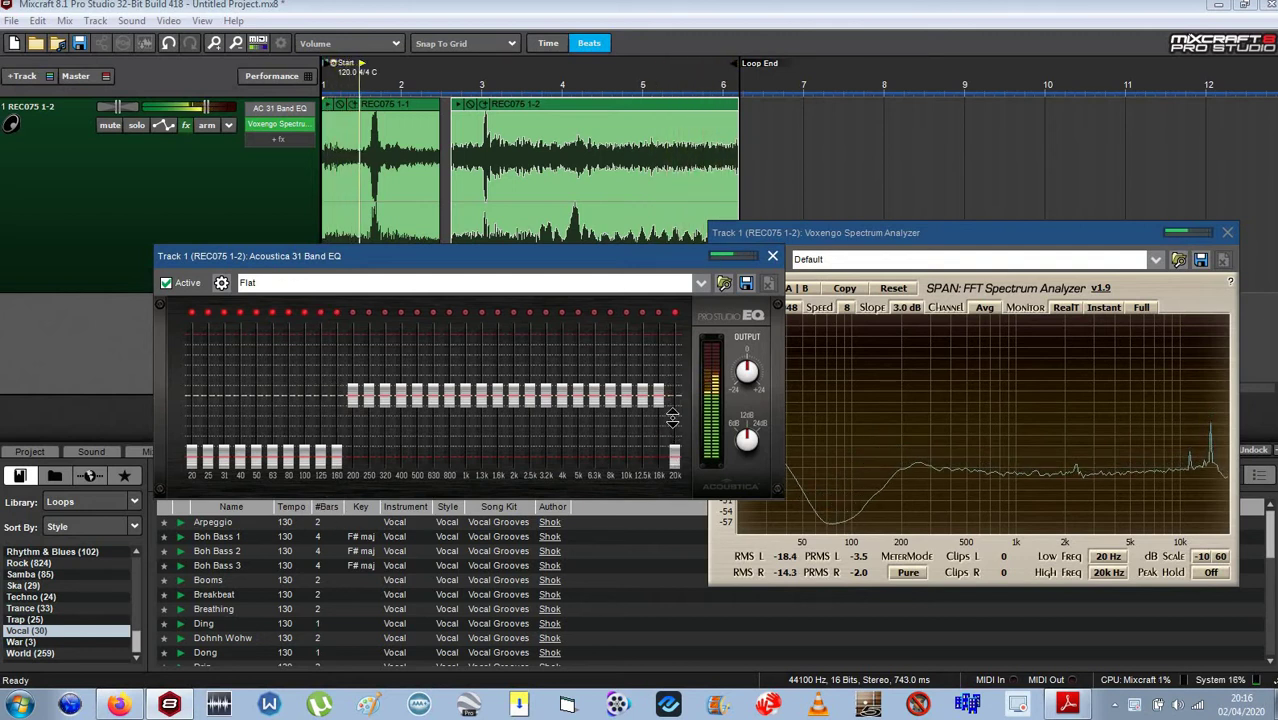
{"action": "left_click_drag", "start_coordinate": [660, 398], "coordinate": [658, 456]}
{"action": "left_click_drag", "start_coordinate": [642, 397], "coordinate": [642, 456]}
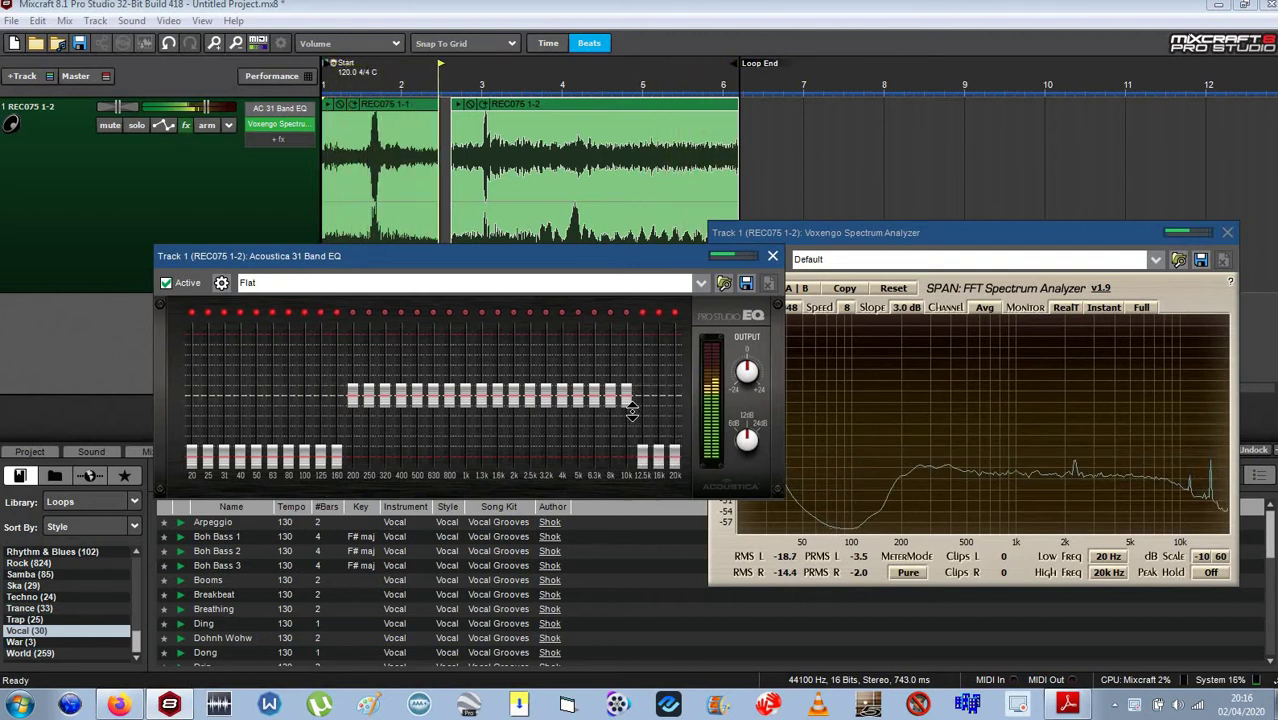
{"action": "left_click_drag", "start_coordinate": [624, 400], "coordinate": [622, 456]}
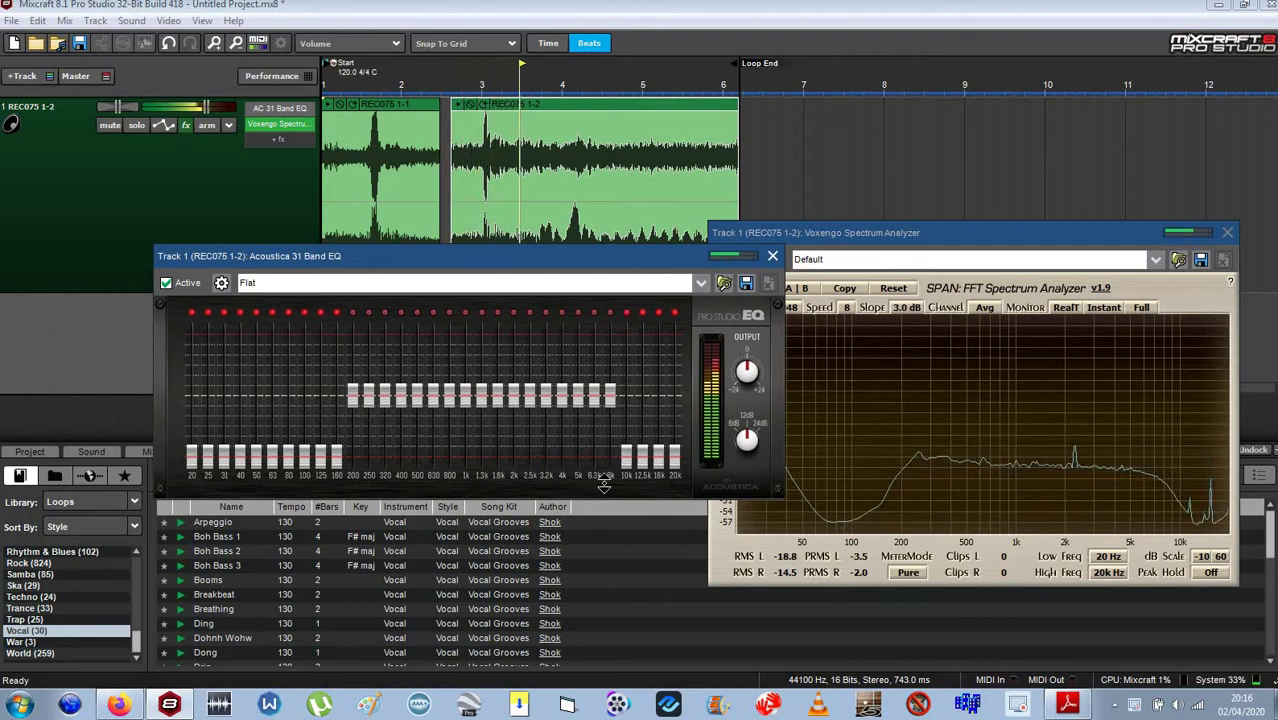
{"action": "left_click_drag", "start_coordinate": [609, 396], "coordinate": [609, 456]}
{"action": "left_click_drag", "start_coordinate": [593, 396], "coordinate": [593, 456]}
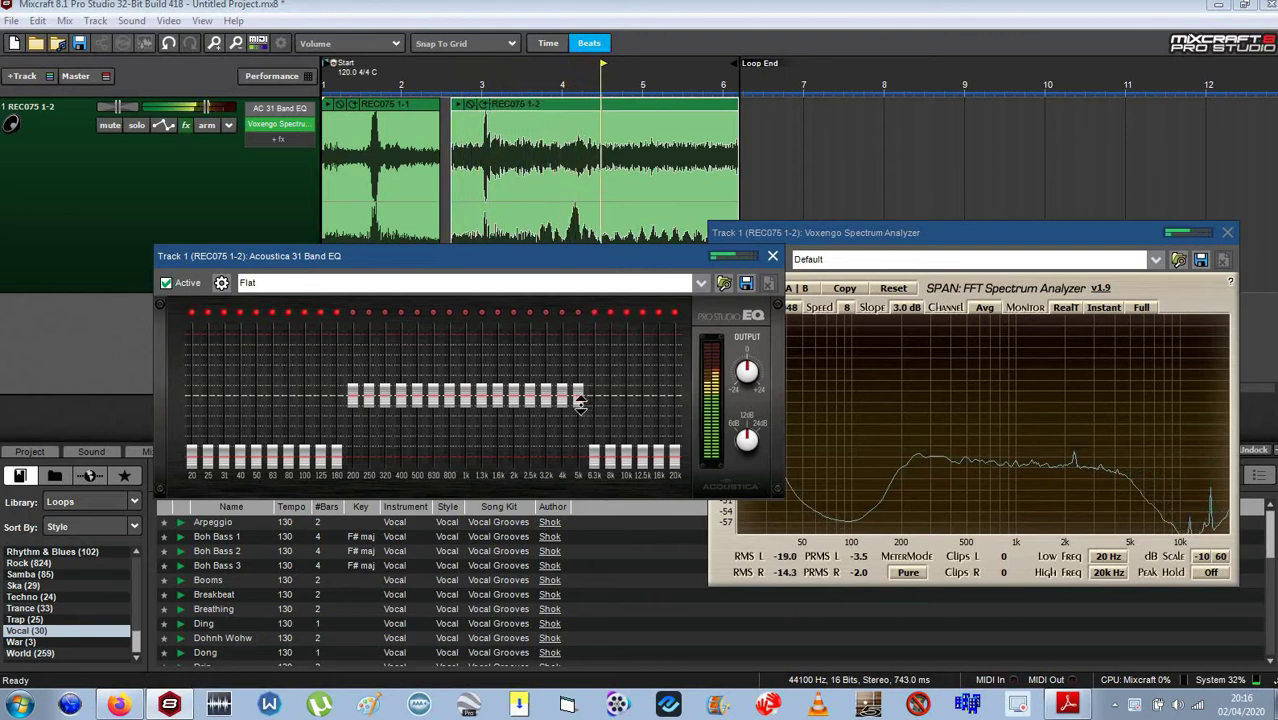
{"action": "left_click_drag", "start_coordinate": [578, 398], "coordinate": [578, 456]}
{"action": "left_click_drag", "start_coordinate": [562, 397], "coordinate": [562, 456]}
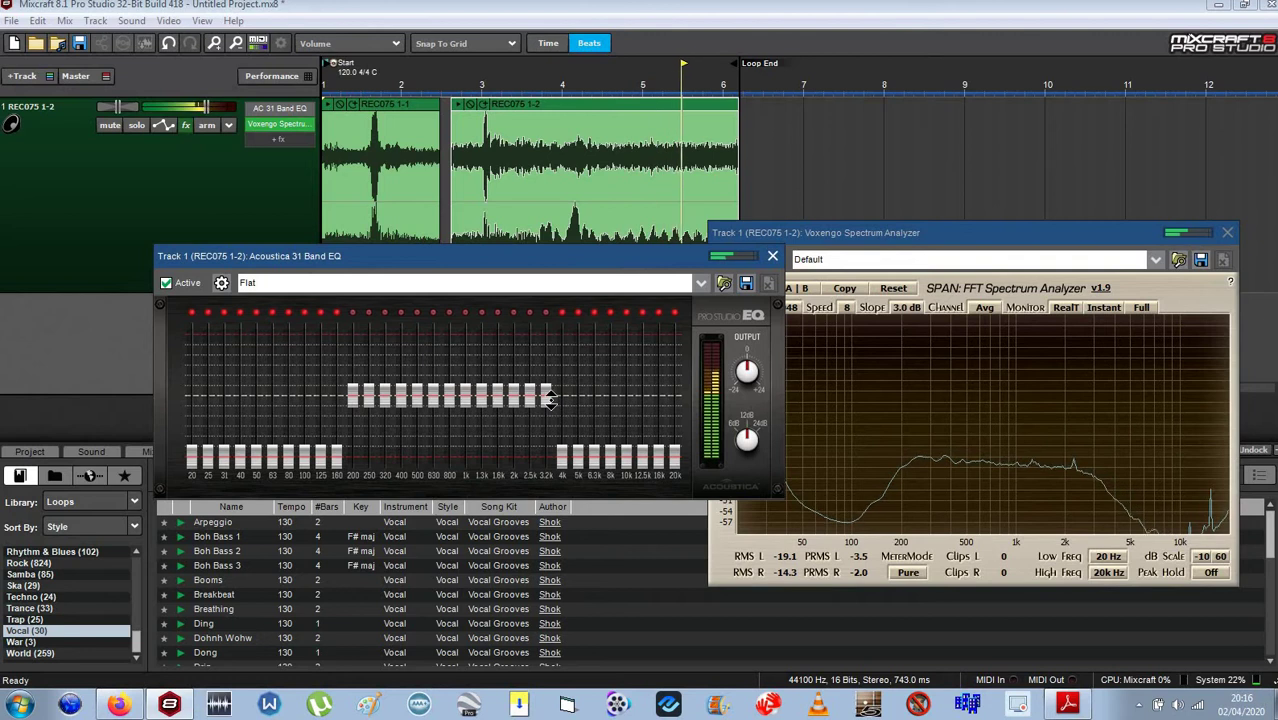
{"action": "left_click_drag", "start_coordinate": [548, 398], "coordinate": [546, 456]}
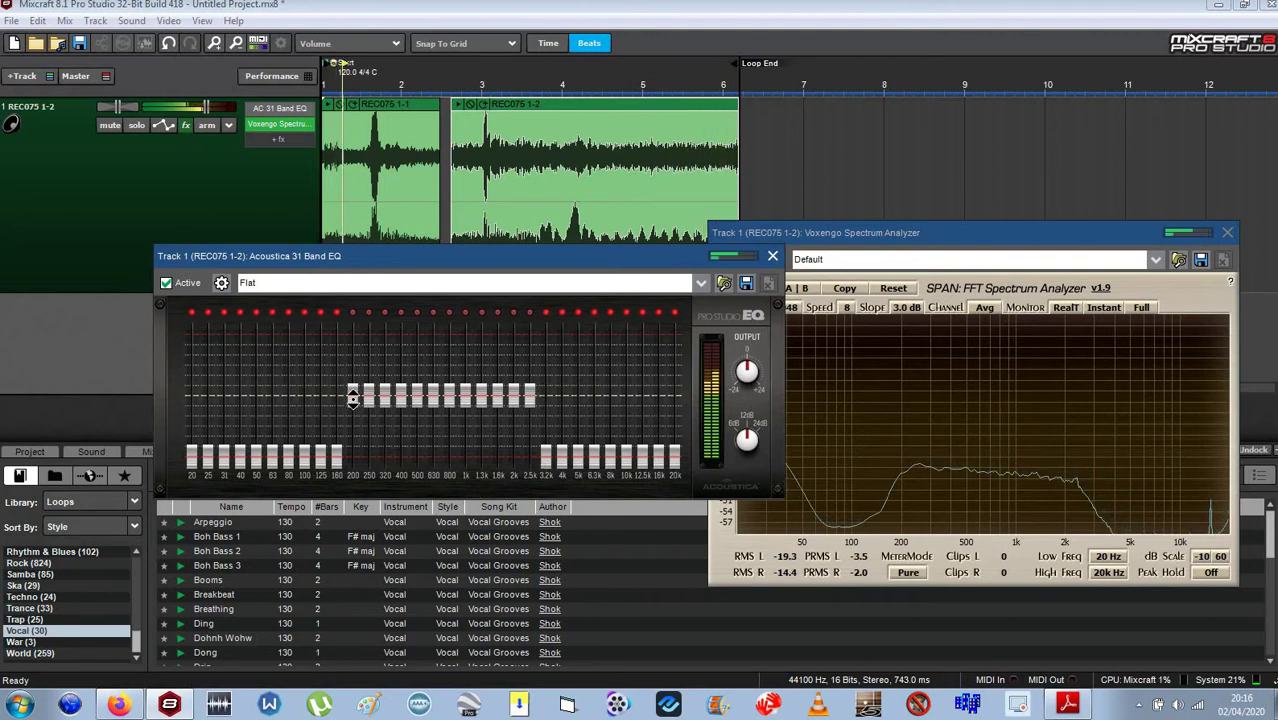
{"action": "left_click_drag", "start_coordinate": [352, 398], "coordinate": [352, 456]}
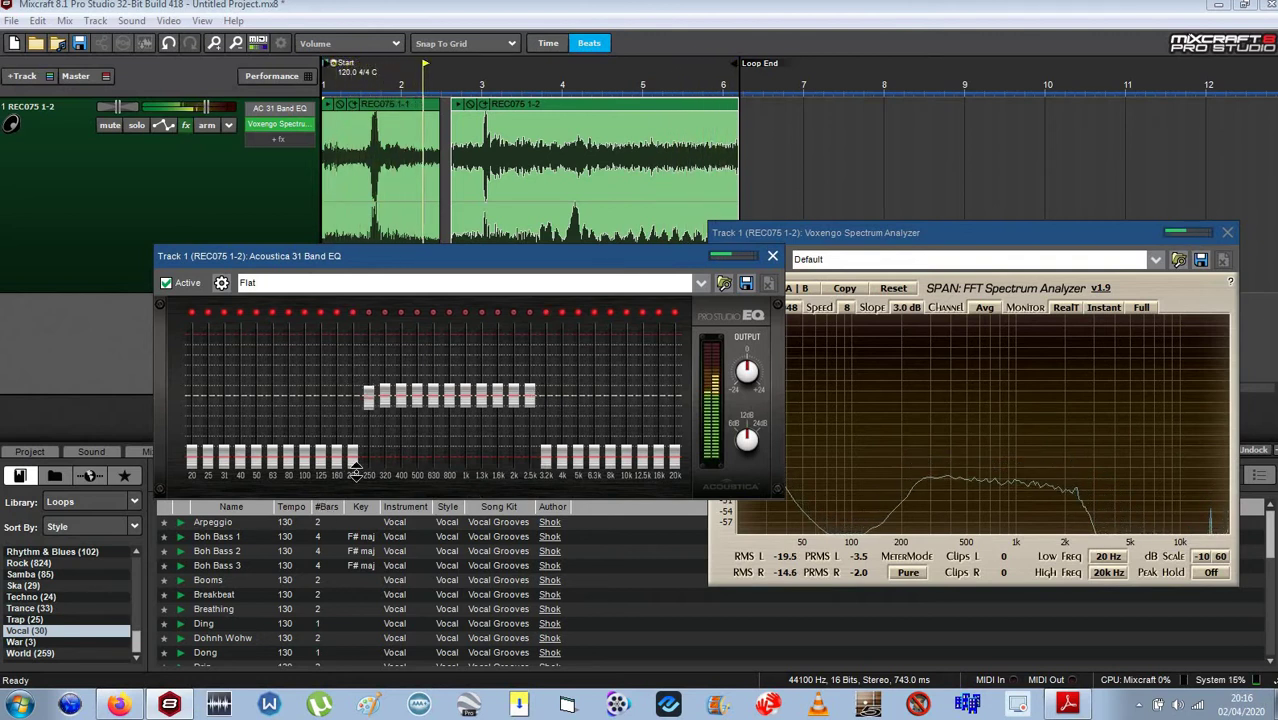
{"action": "left_click_drag", "start_coordinate": [368, 397], "coordinate": [384, 458]}
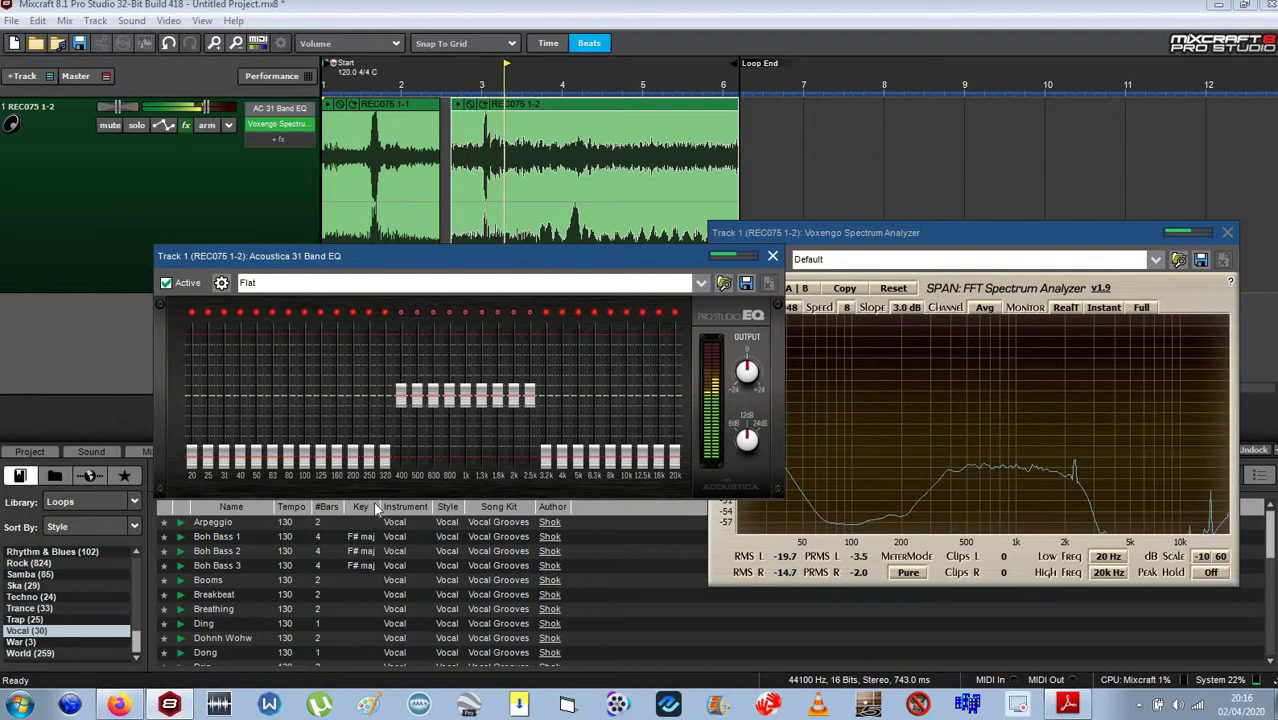
- Shape the equalizer bands from 400 Hz to 2.5k into a peak centred on a boosted 1k band
{"action": "left_click_drag", "start_coordinate": [465, 400], "coordinate": [465, 360]}
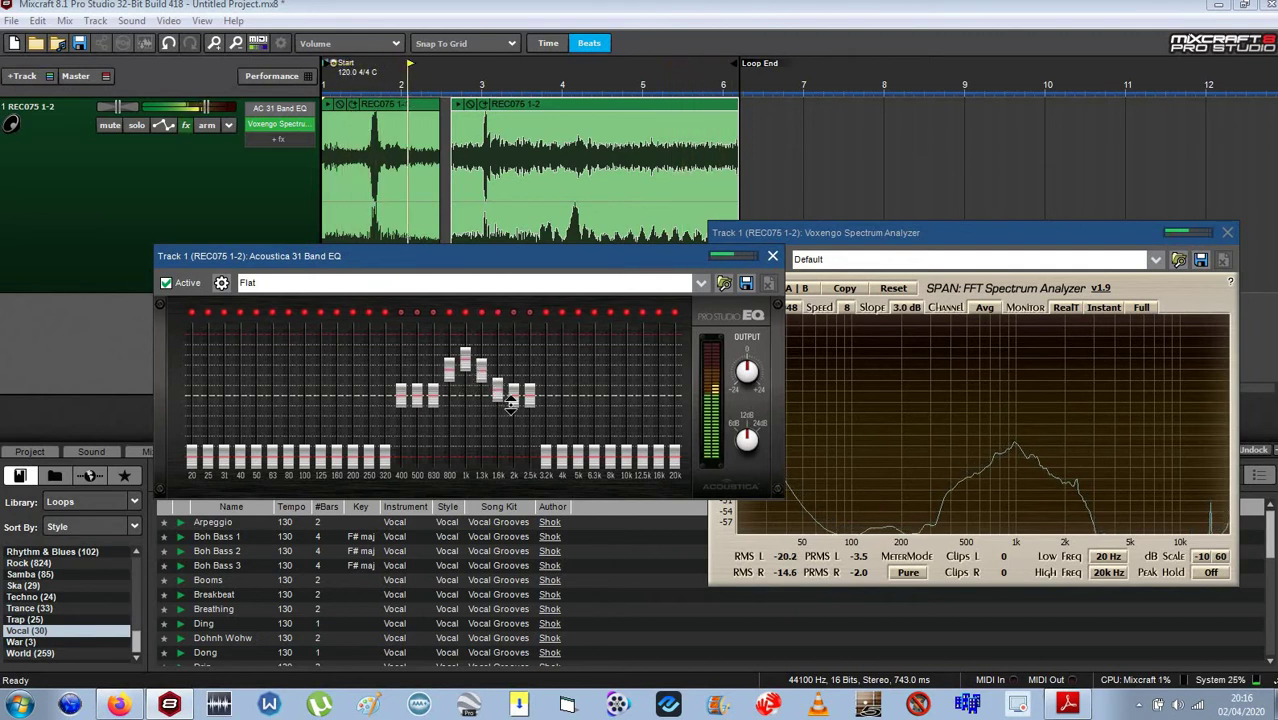
{"action": "left_click_drag", "start_coordinate": [513, 408], "coordinate": [531, 433]}
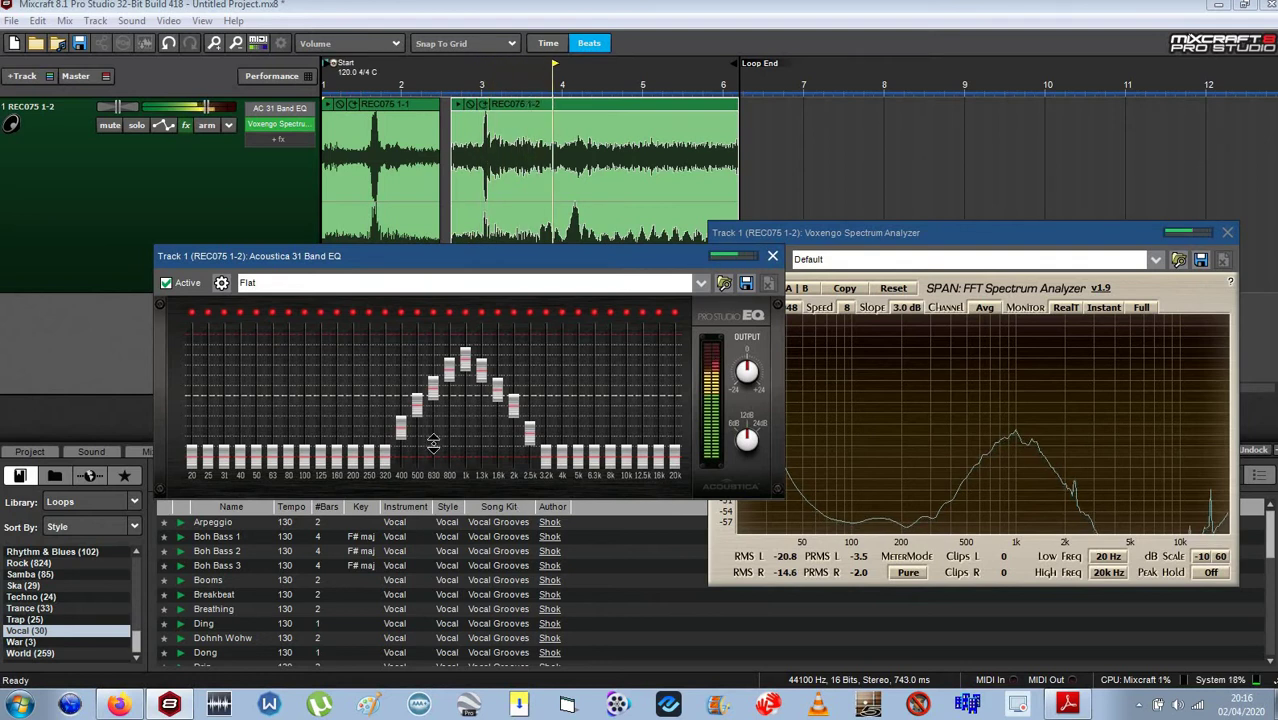
- Lower the remaining equalizer bands from 400 Hz to 2.5k to their minimum, leaving the 1k band for last
{"action": "left_click_drag", "start_coordinate": [403, 430], "coordinate": [402, 458]}
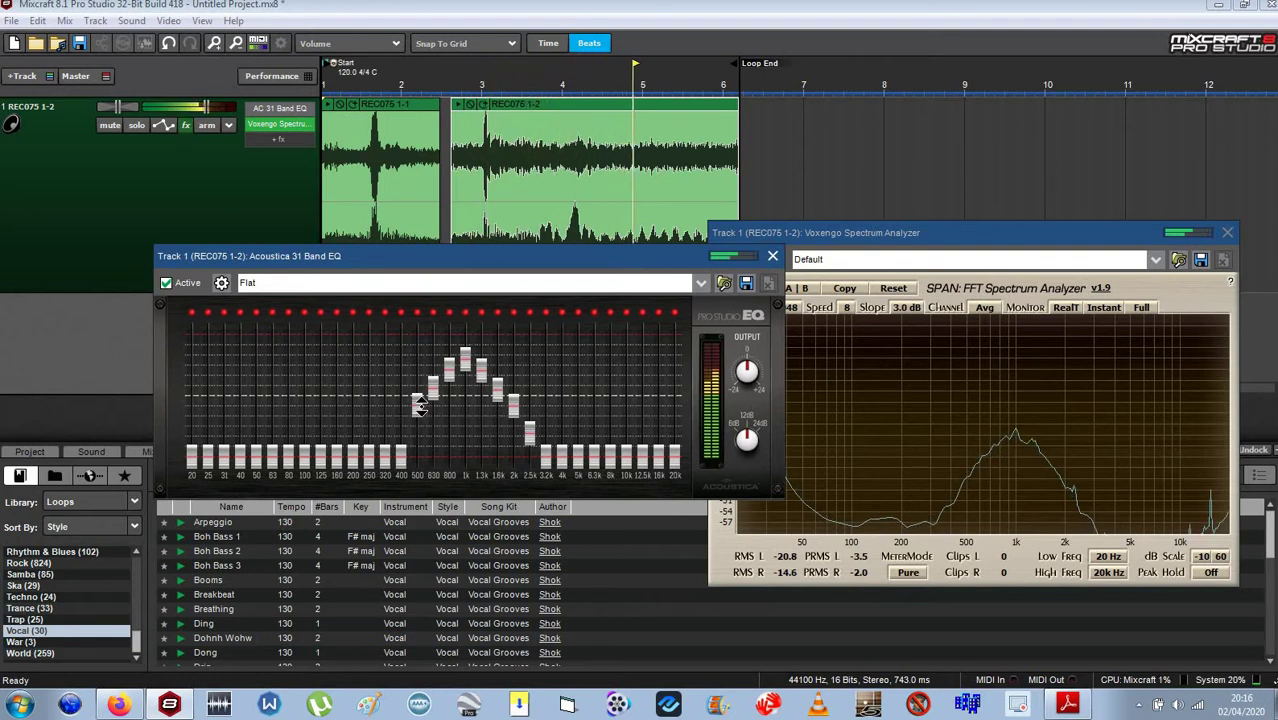
{"action": "left_click_drag", "start_coordinate": [531, 430], "coordinate": [531, 456]}
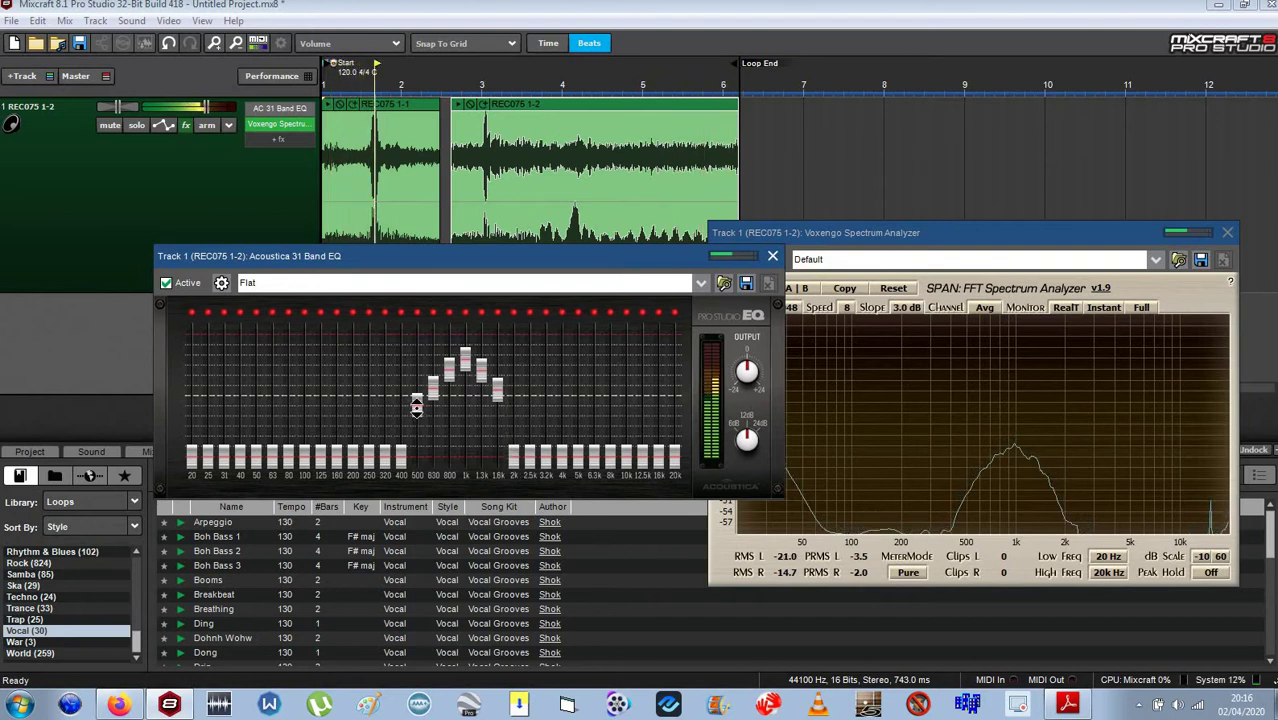
{"action": "left_click_drag", "start_coordinate": [417, 405], "coordinate": [415, 450]}
{"action": "left_click_drag", "start_coordinate": [497, 390], "coordinate": [504, 452]}
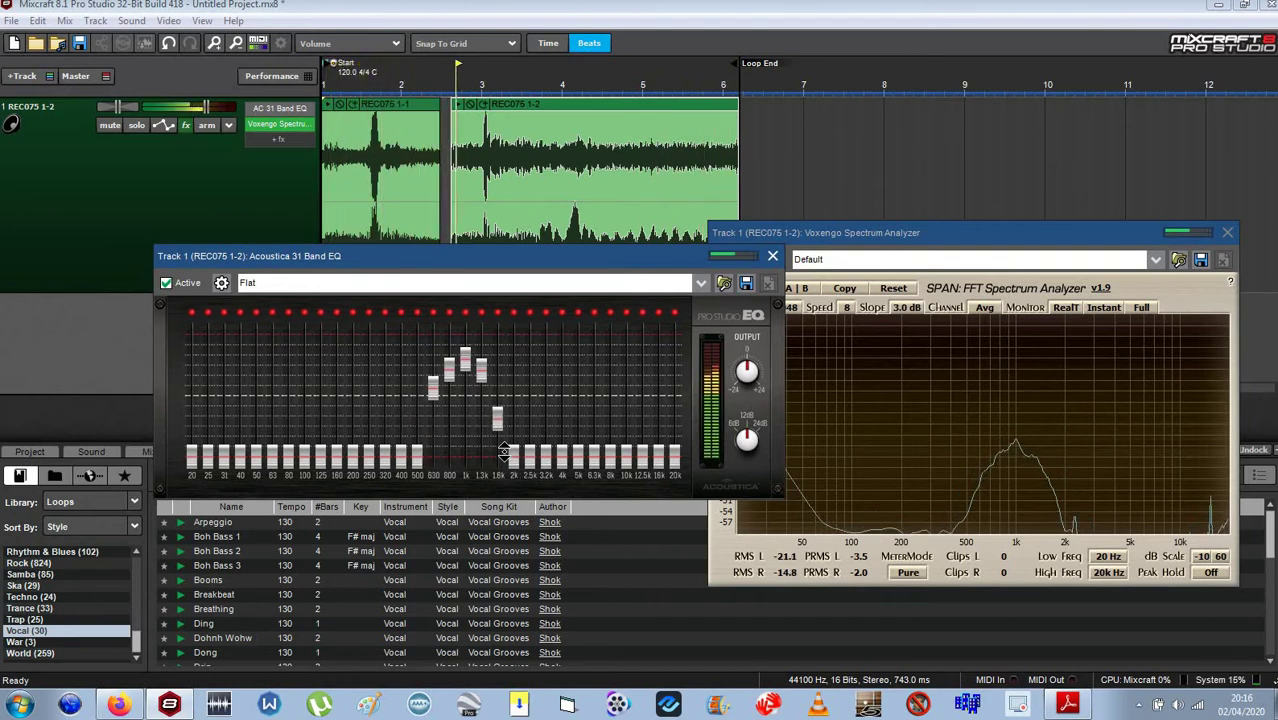
{"action": "left_click_drag", "start_coordinate": [430, 387], "coordinate": [437, 458]}
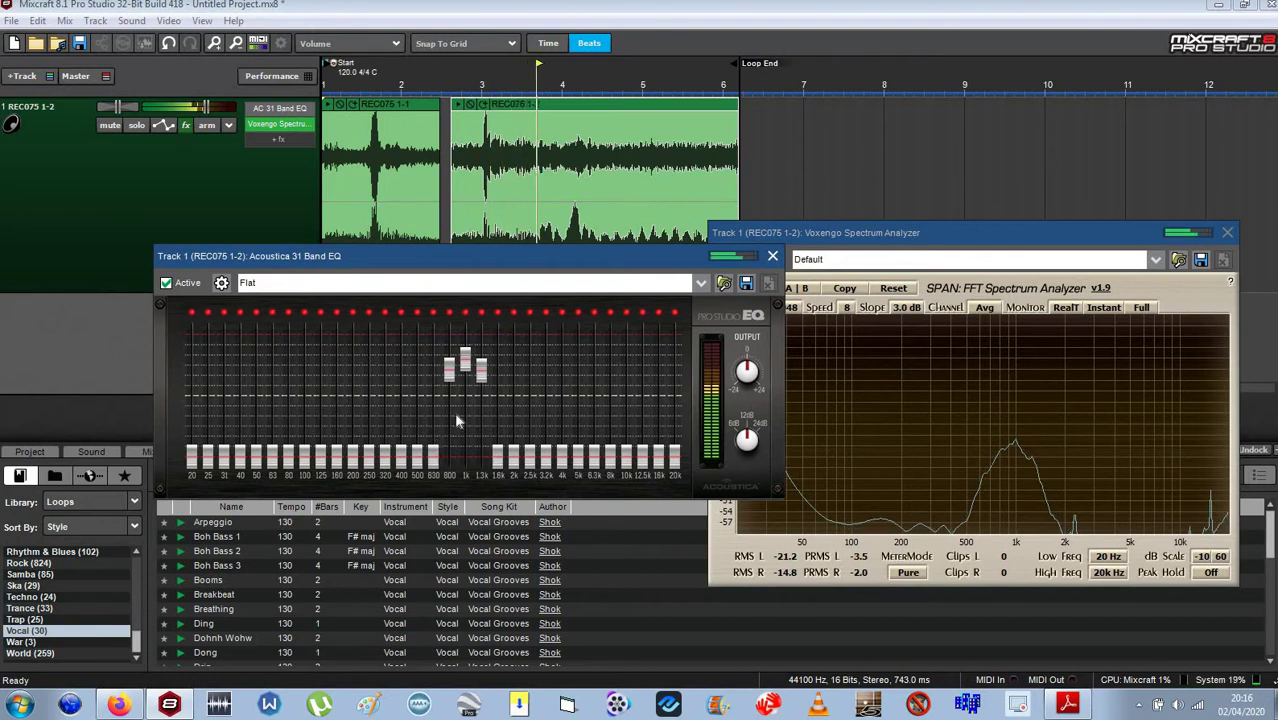
{"action": "left_click_drag", "start_coordinate": [449, 375], "coordinate": [449, 458]}
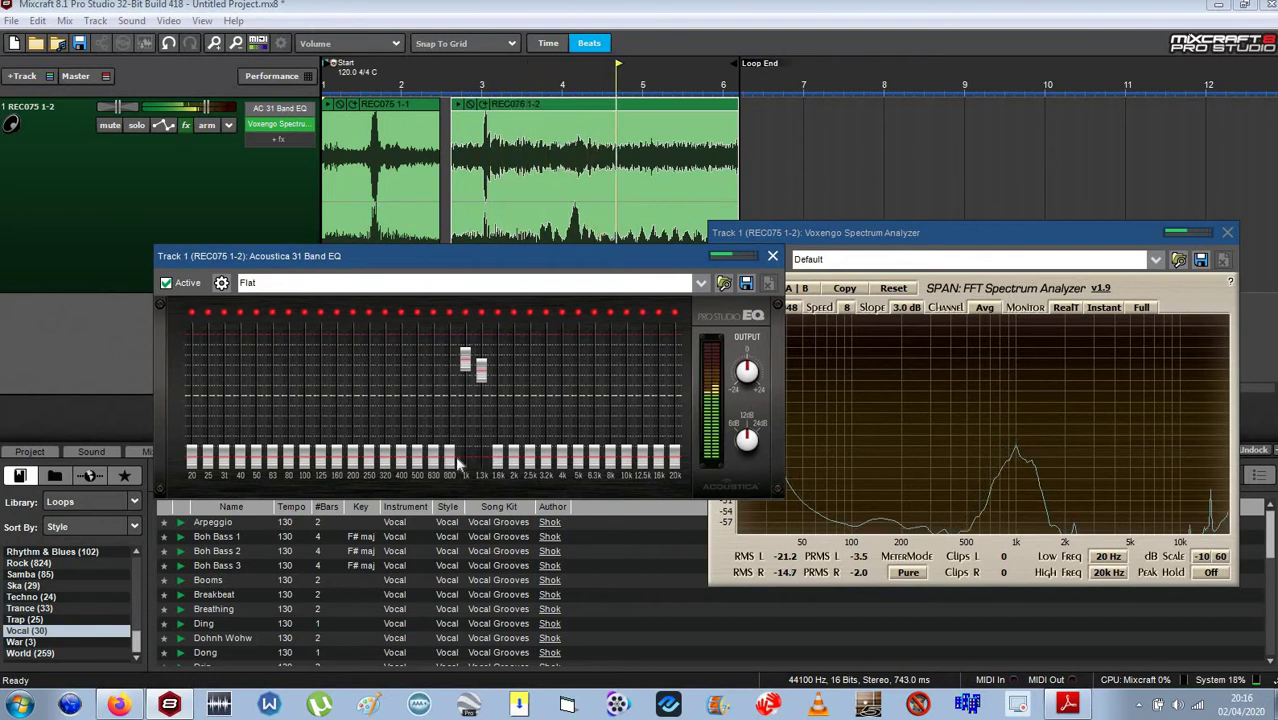
{"action": "left_click_drag", "start_coordinate": [481, 377], "coordinate": [481, 463]}
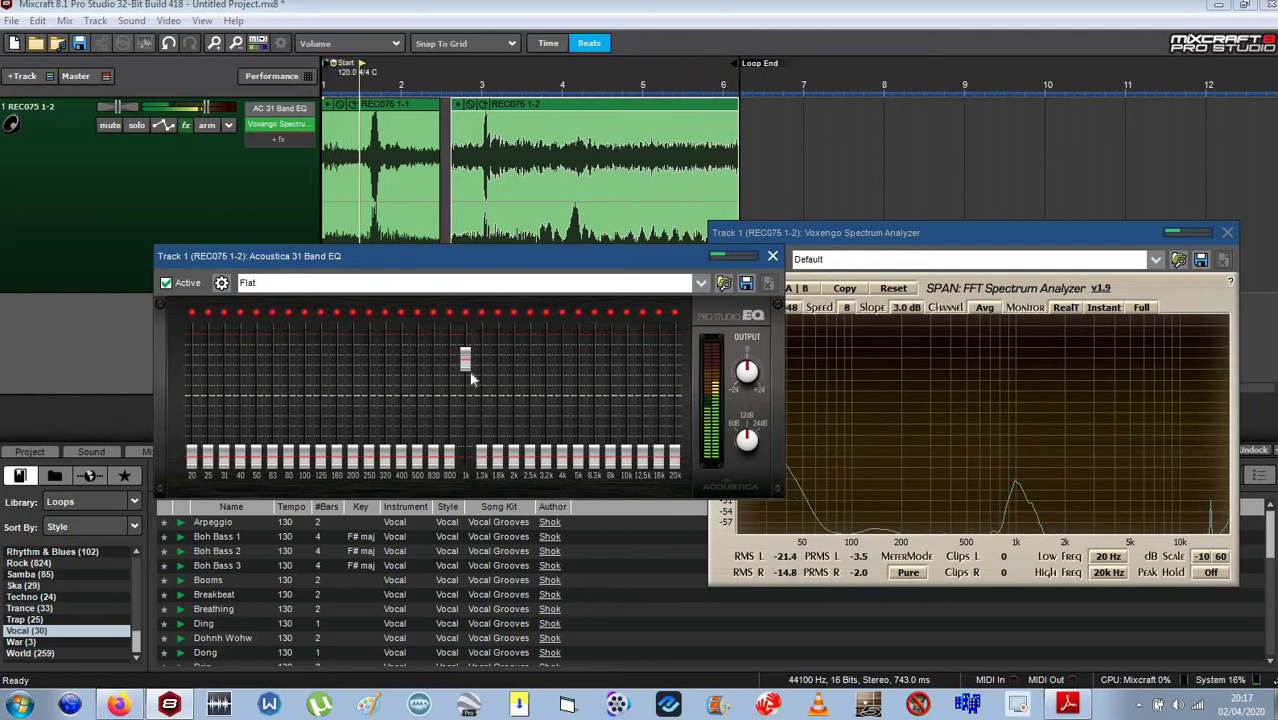
{"action": "left_click_drag", "start_coordinate": [465, 360], "coordinate": [468, 468]}
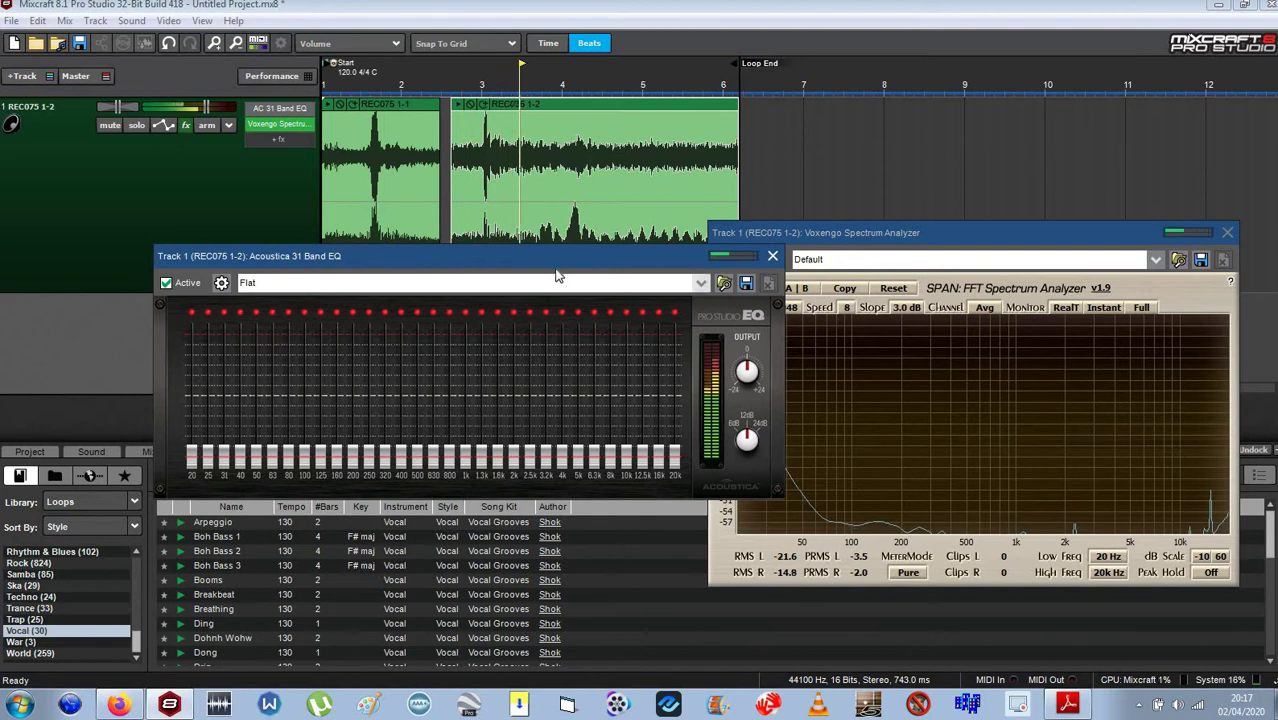
- Move the equalizer clear of the Voxengo Spectrum Analyzer, examine the full frequency curve, and close the equalizer
{"action": "left_click_drag", "start_coordinate": [556, 258], "coordinate": [385, 238]}
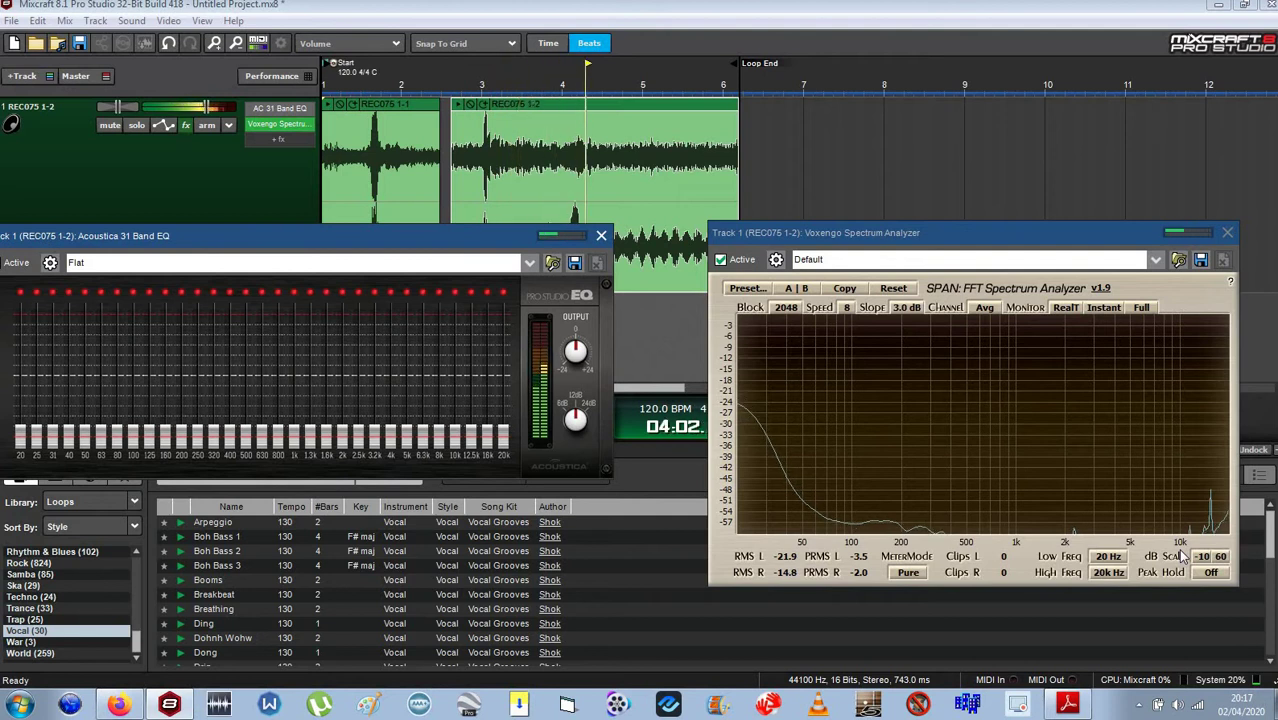
{"action": "left_click_drag", "start_coordinate": [350, 232], "coordinate": [415, 258]}
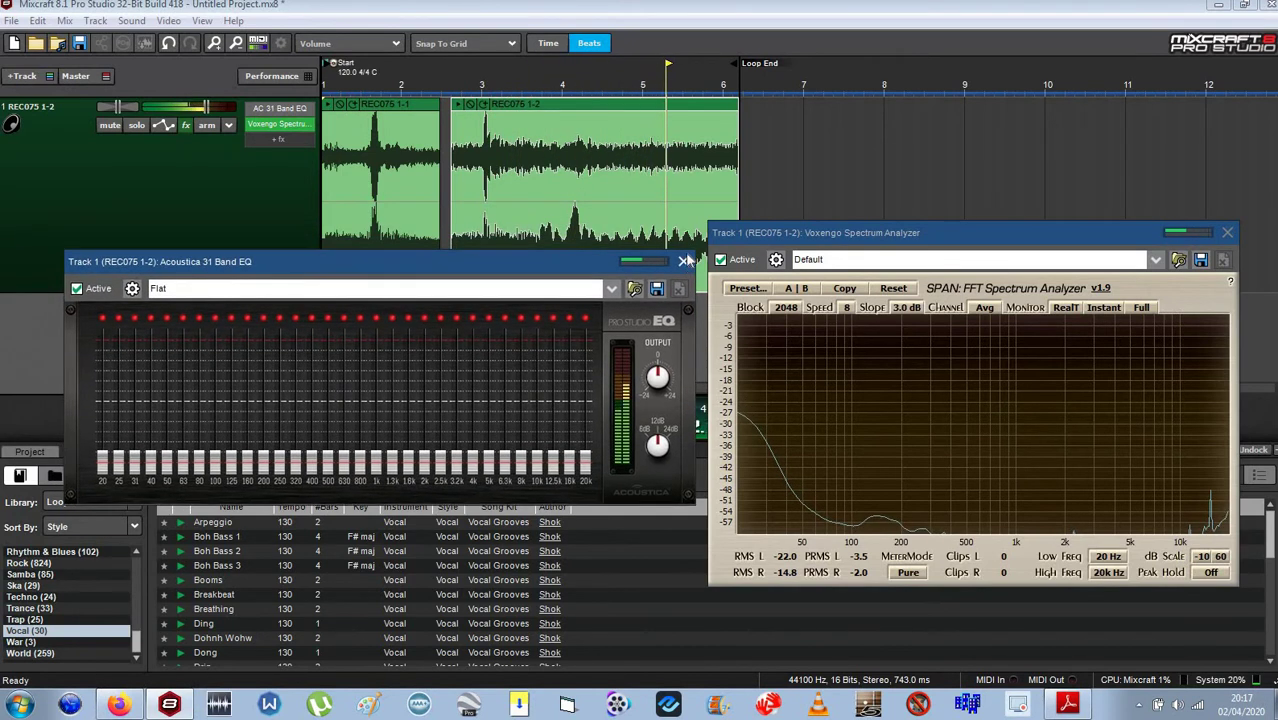
{"action": "left_click", "coordinate": [684, 261]}
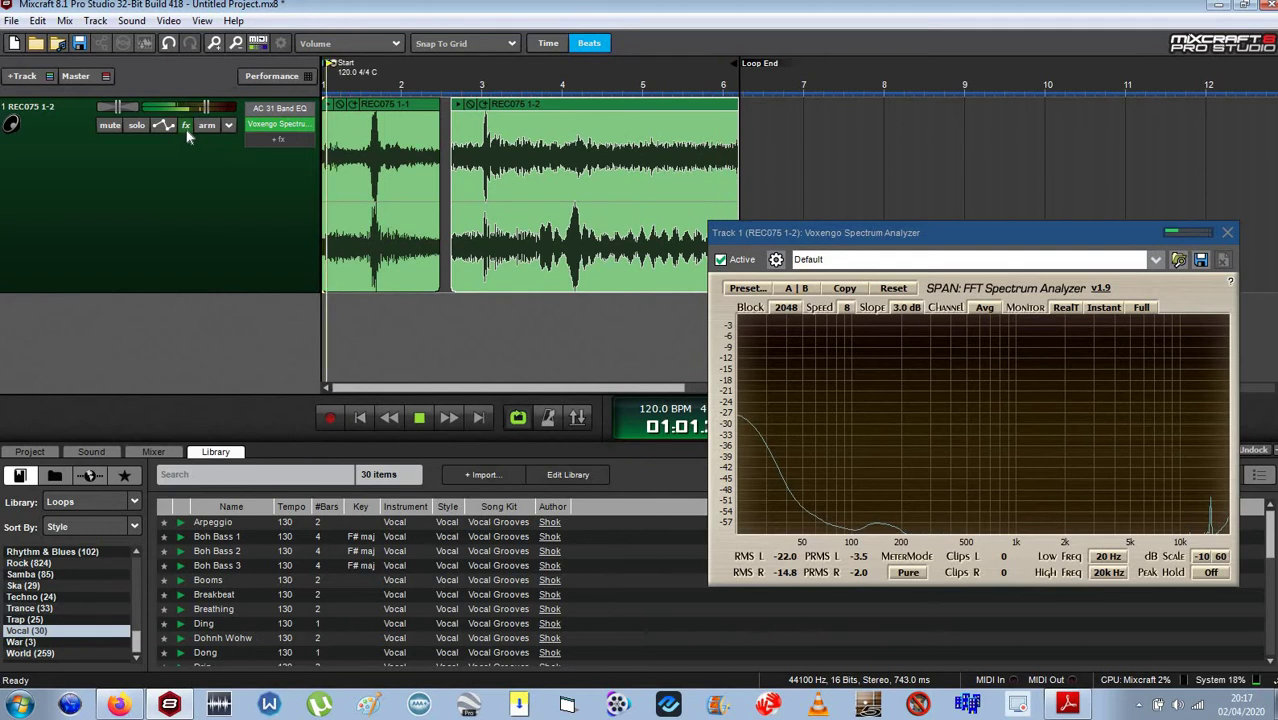
- Add the Signalizer x86 effect to track 1, close the effect list, and place the Signalizer window beside the spectrum analyzer
{"action": "left_click", "coordinate": [185, 126]}
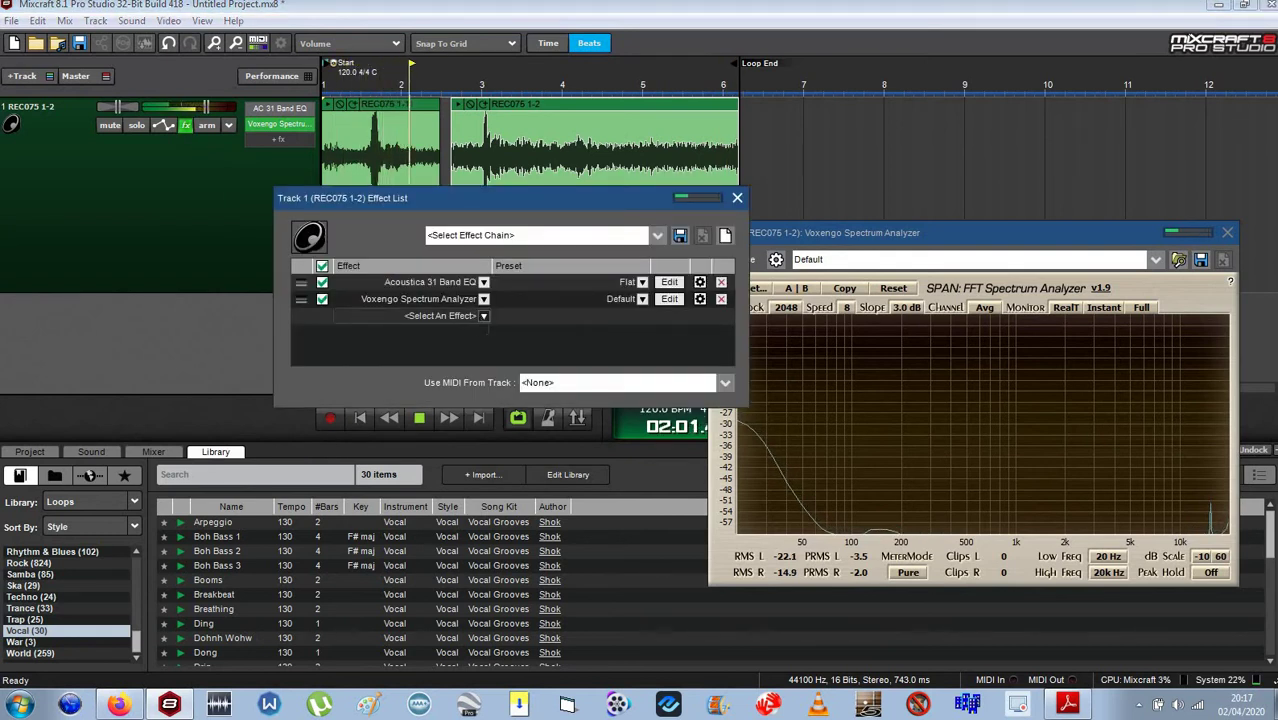
{"action": "left_click", "coordinate": [483, 315]}
{"action": "scroll", "coordinate": [485, 600], "scroll_direction": "down", "scroll_amount": 15}
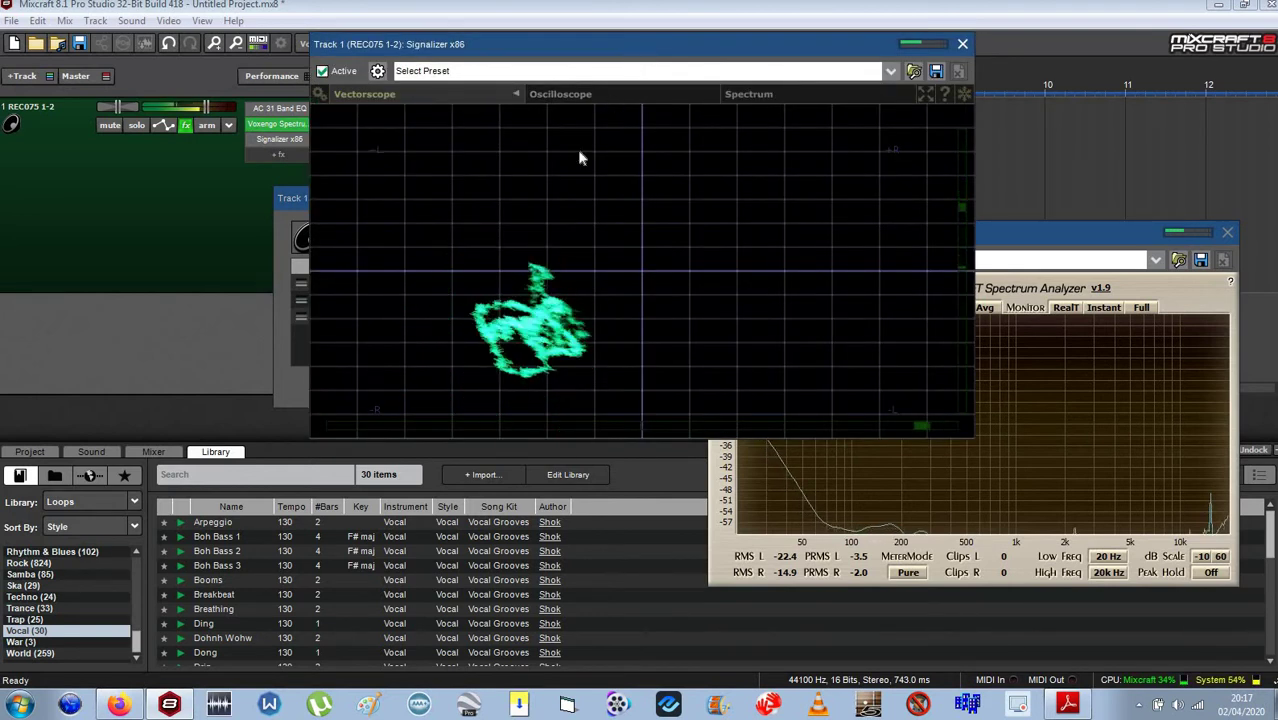
{"action": "left_click_drag", "start_coordinate": [630, 44], "coordinate": [505, 317]}
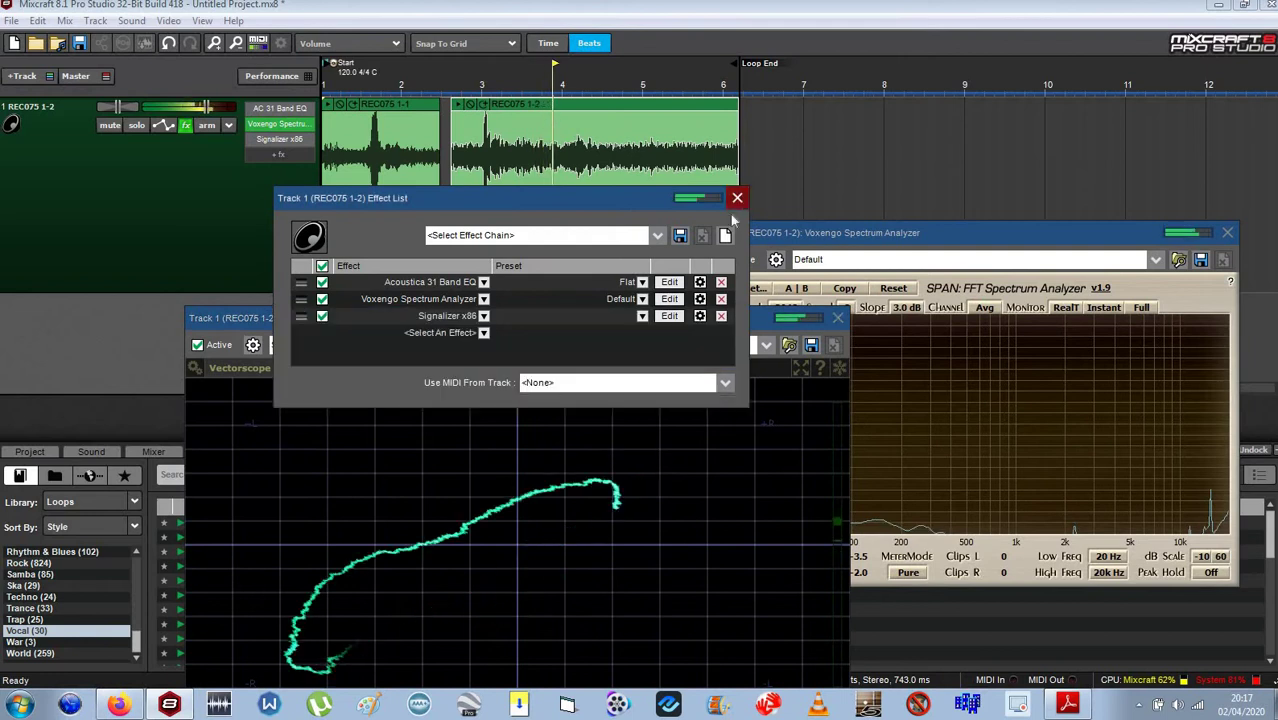
{"action": "left_click", "coordinate": [737, 198]}
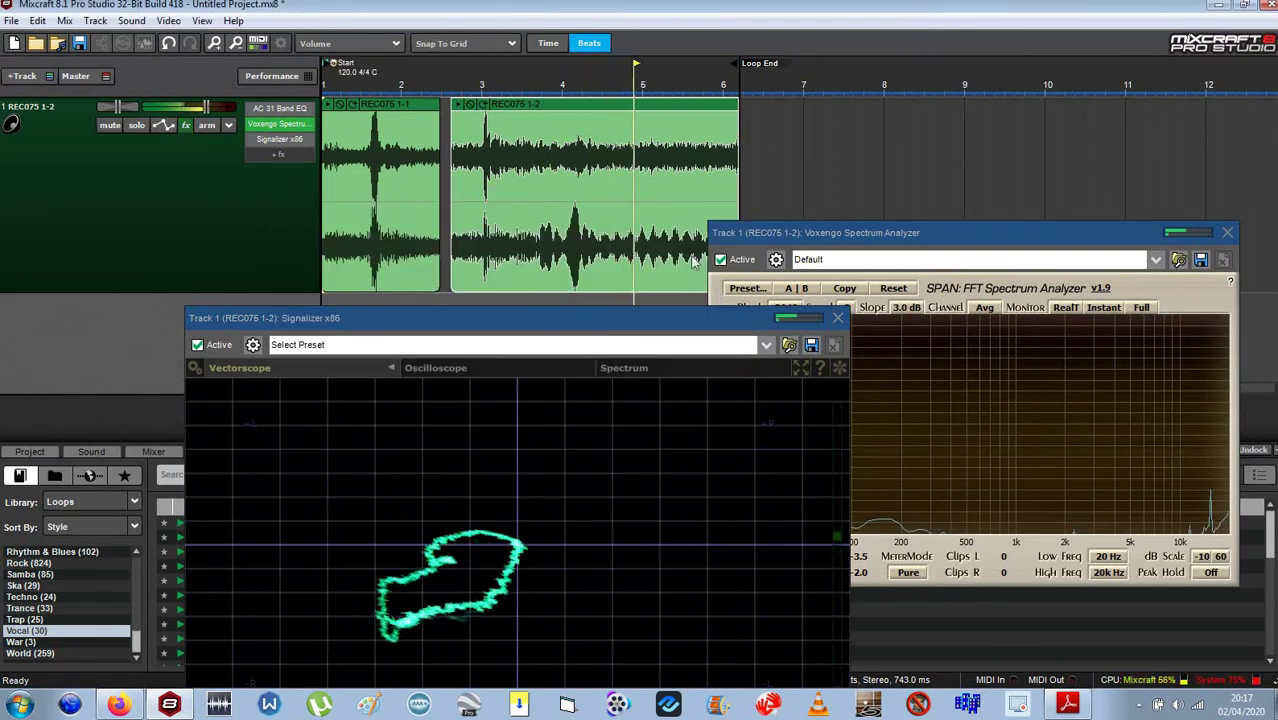
{"action": "left_click_drag", "start_coordinate": [779, 318], "coordinate": [631, 135]}
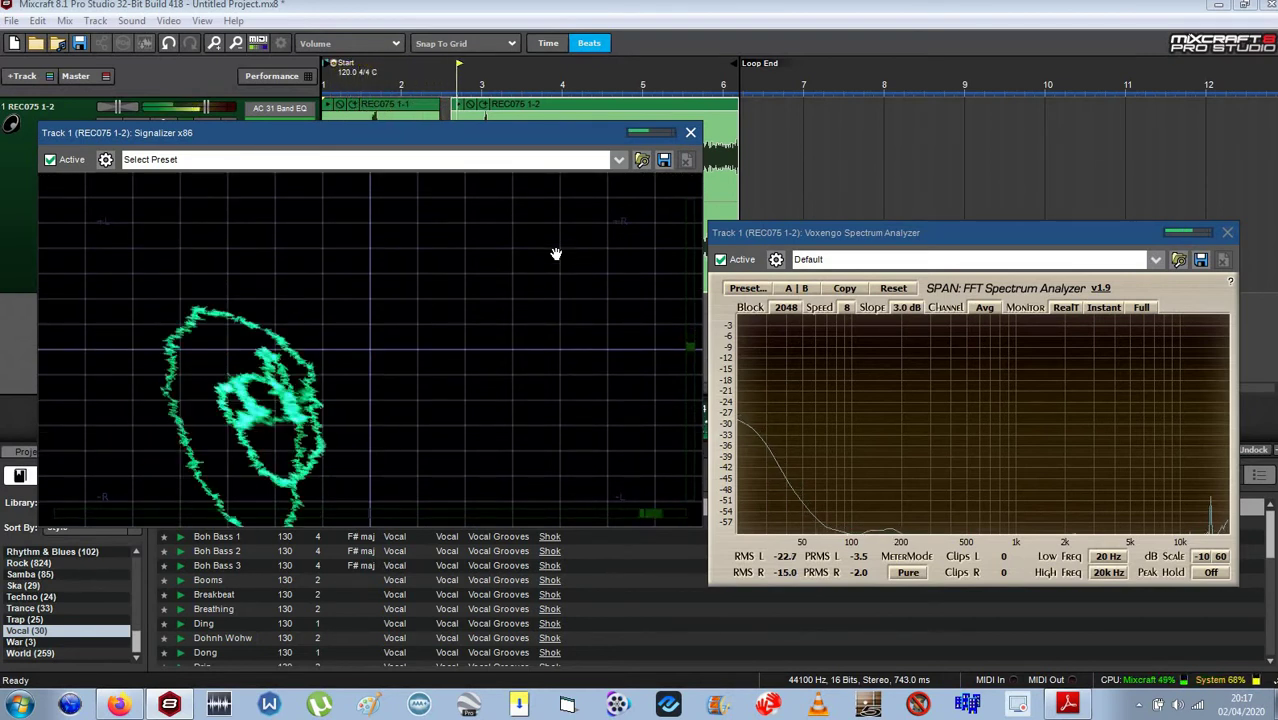
{"action": "left_click_drag", "start_coordinate": [518, 143], "coordinate": [565, 137]}
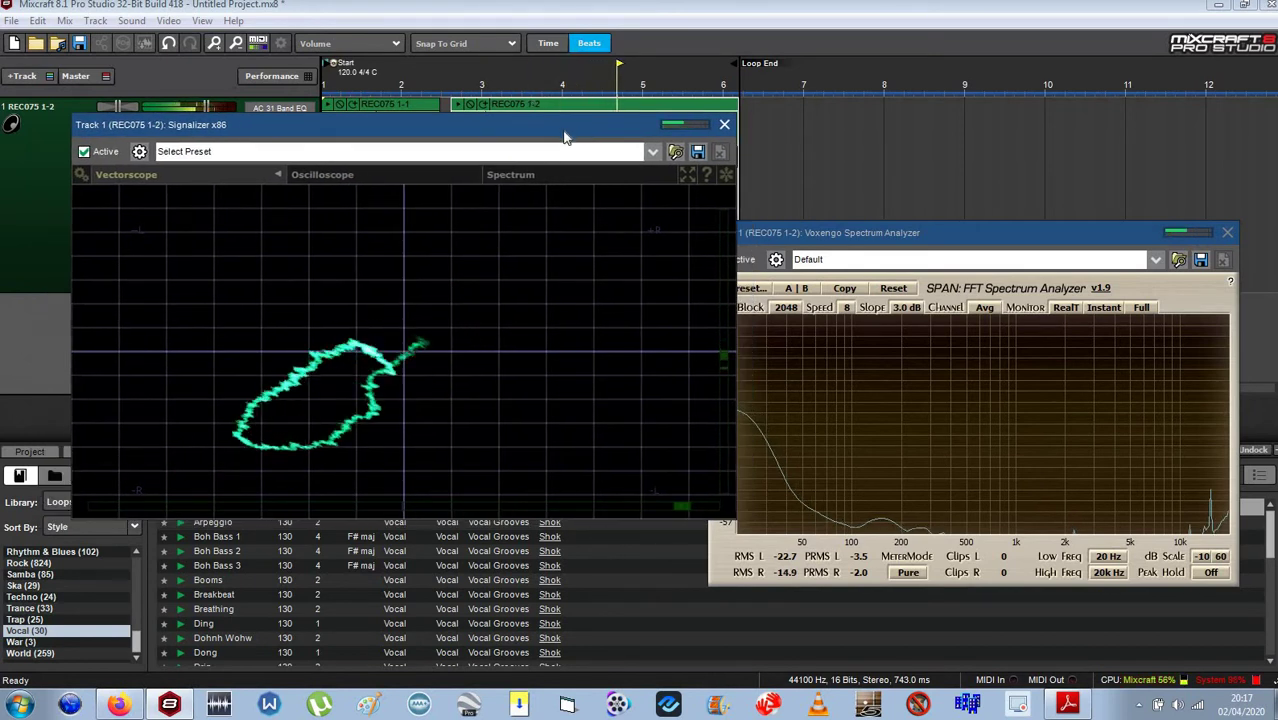
- Examine the audio in Signalizer's Oscilloscope and Spectrum views, and return to the Vectorscope view
{"action": "left_click", "coordinate": [409, 176]}
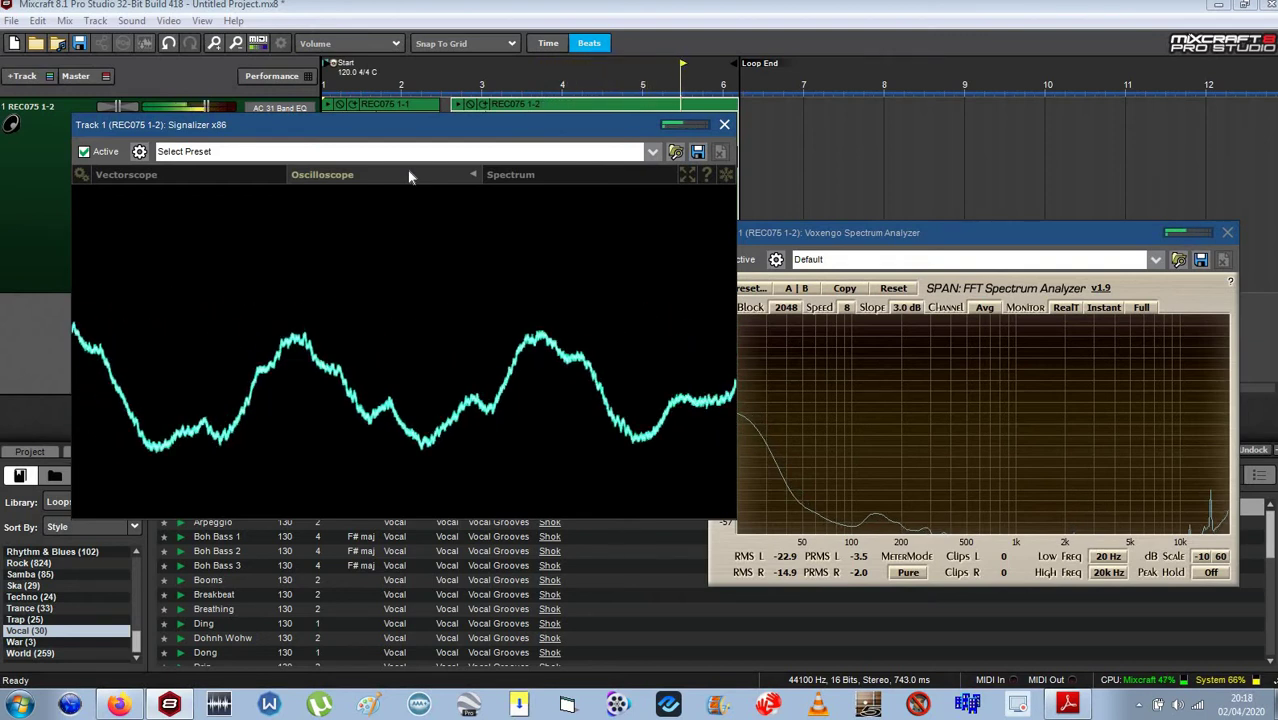
{"action": "left_click", "coordinate": [513, 176]}
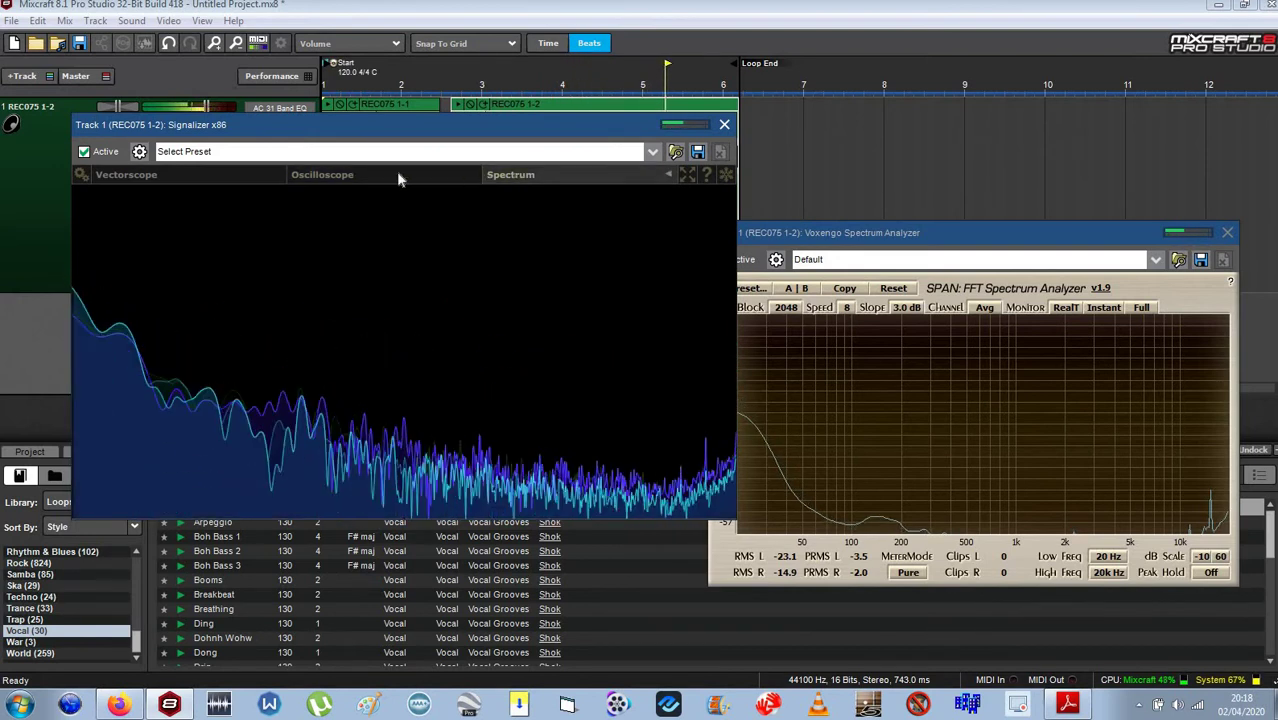
{"action": "left_click", "coordinate": [270, 178]}
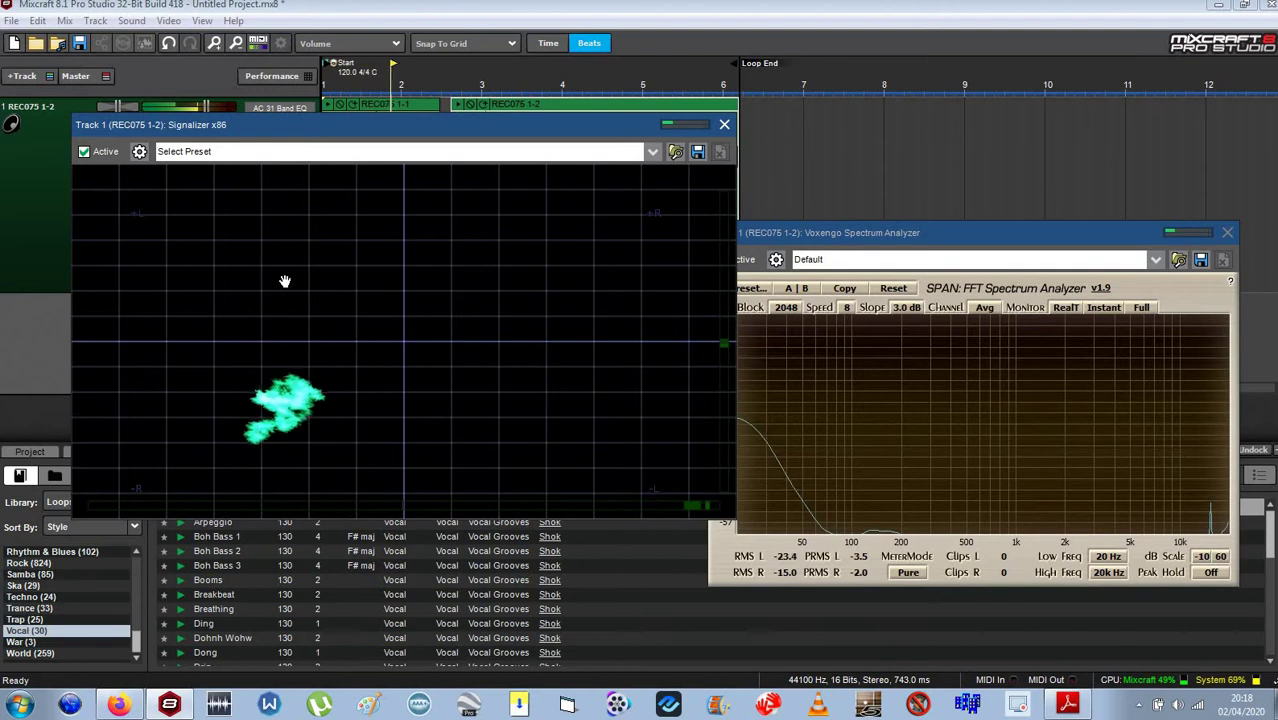
{"action": "left_click", "coordinate": [652, 160]}
{"action": "left_click", "coordinate": [615, 157]}
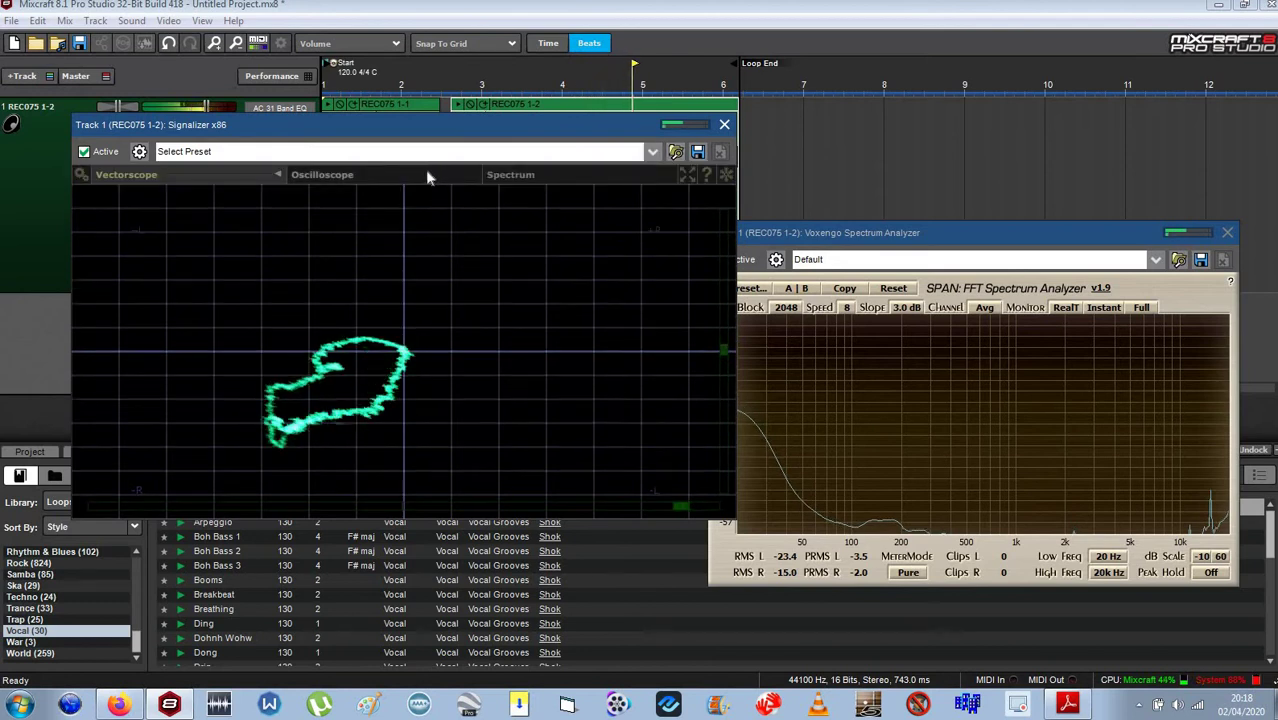
- Switch Signalizer to the Oscilloscope view and move its window clear of the Voxengo Spectrum Analyzer
{"action": "left_click", "coordinate": [427, 175]}
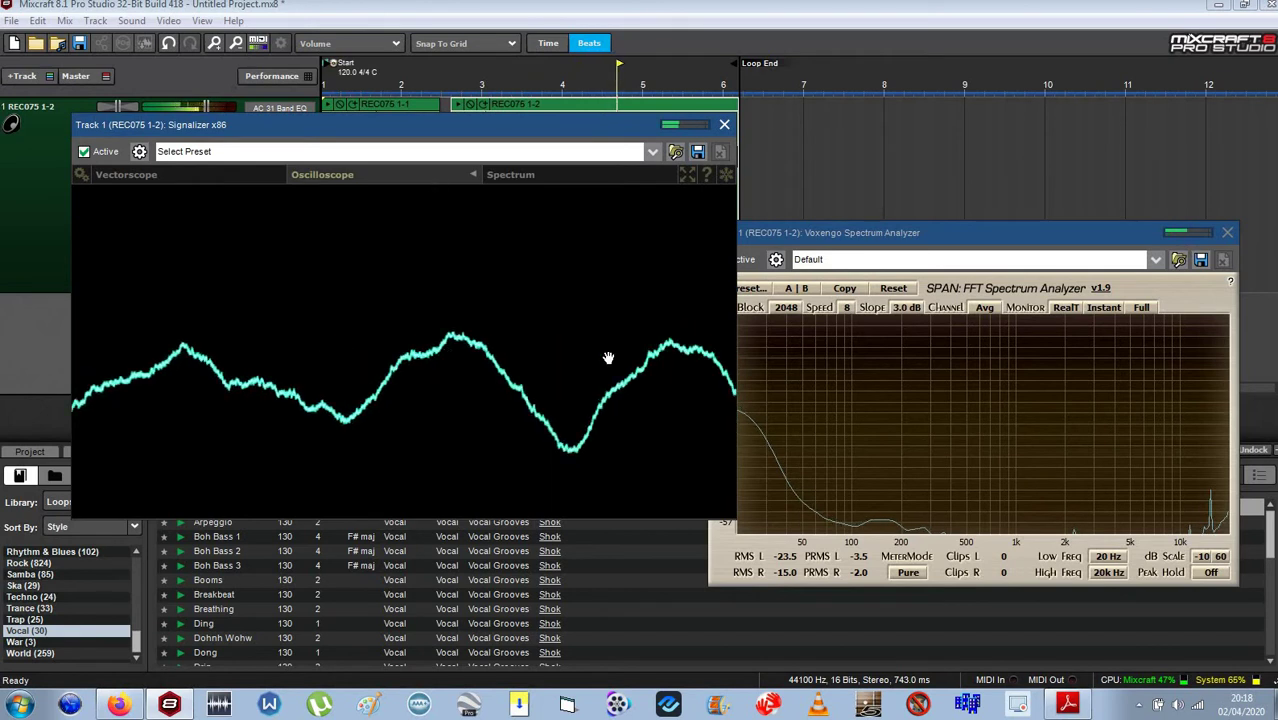
{"action": "left_click_drag", "start_coordinate": [560, 125], "coordinate": [501, 126]}
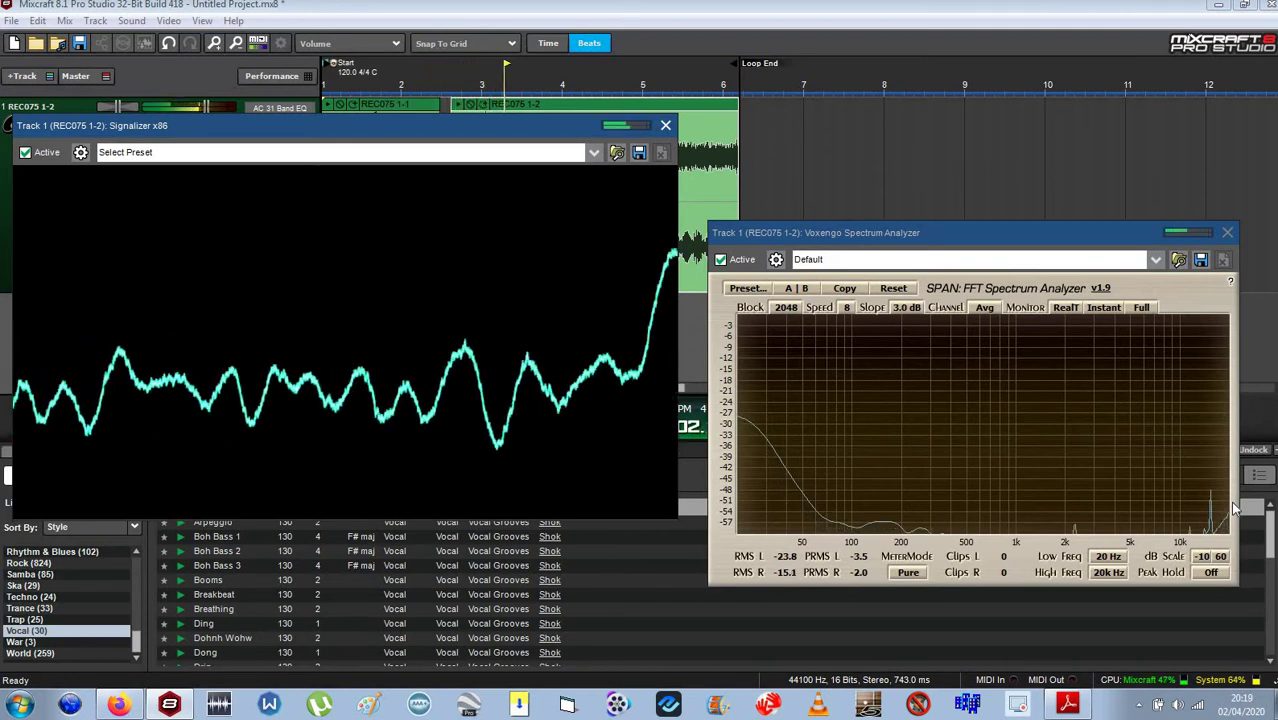
- Widen the Voxengo Spectrum Analyzer's frequency range to a low limit of 5 Hz and a high limit of 30k Hz
{"action": "left_click", "coordinate": [1110, 557]}
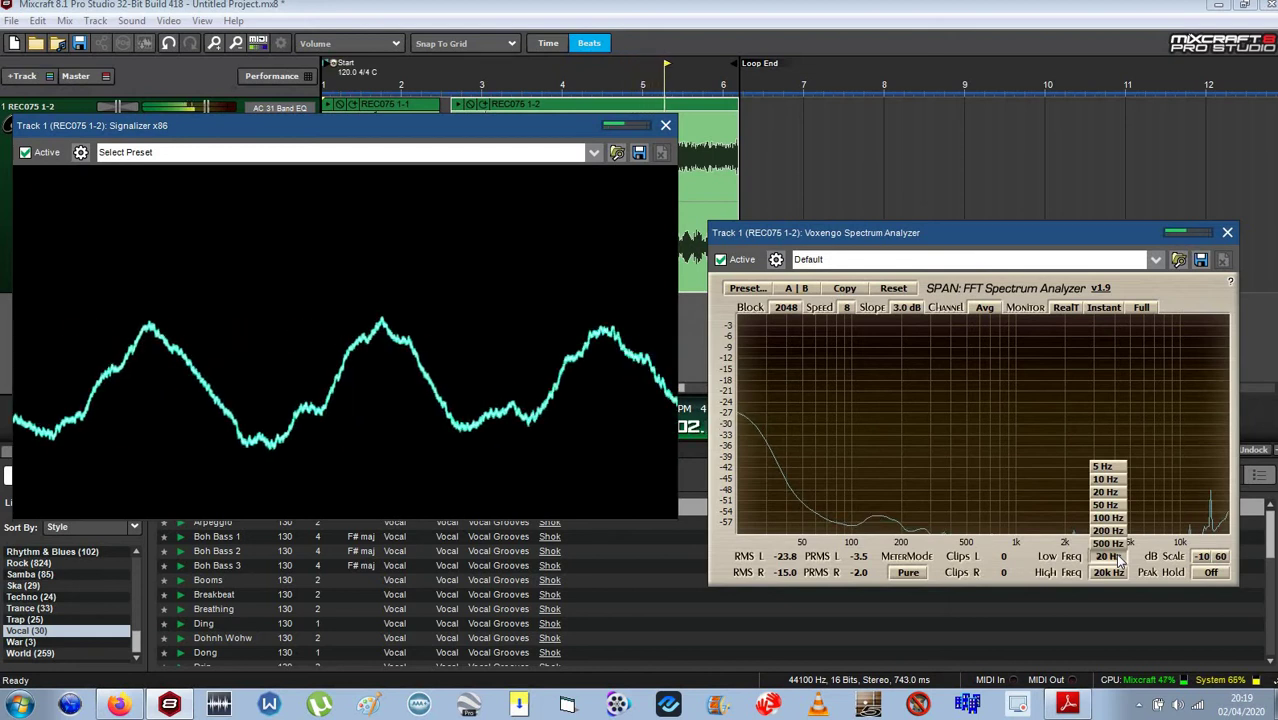
{"action": "left_click", "coordinate": [1108, 467]}
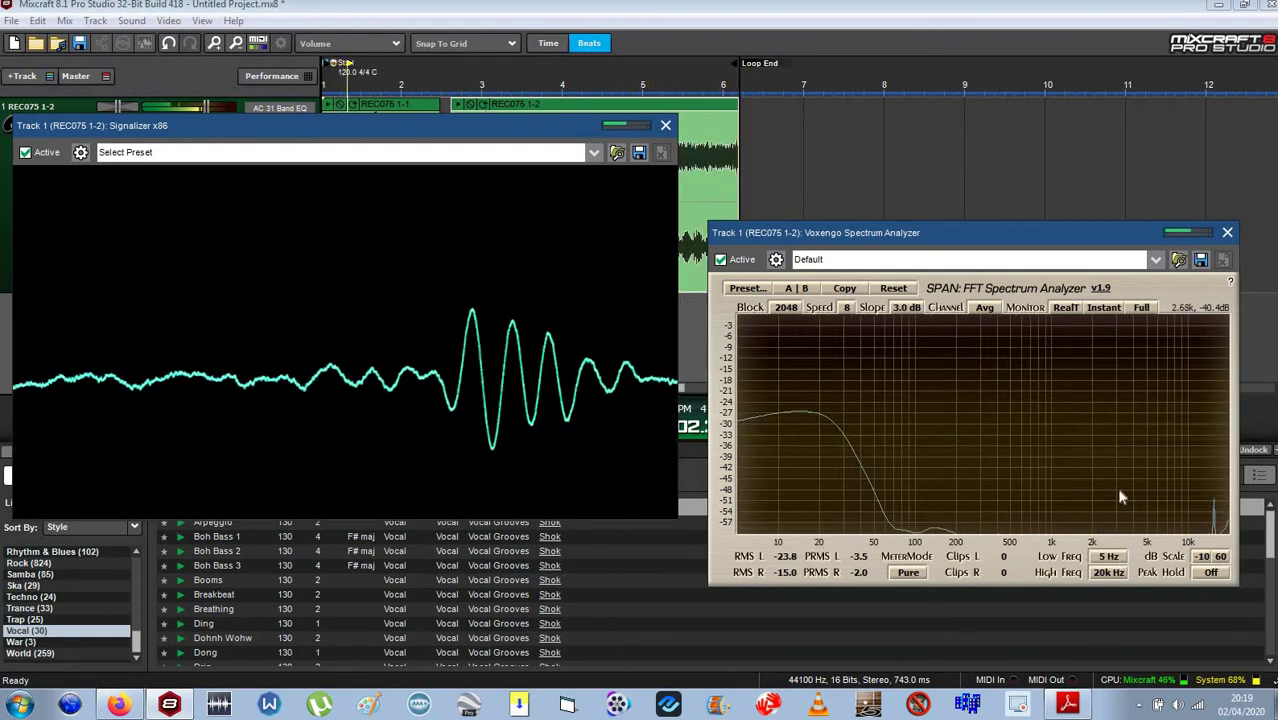
{"action": "left_click", "coordinate": [1108, 572]}
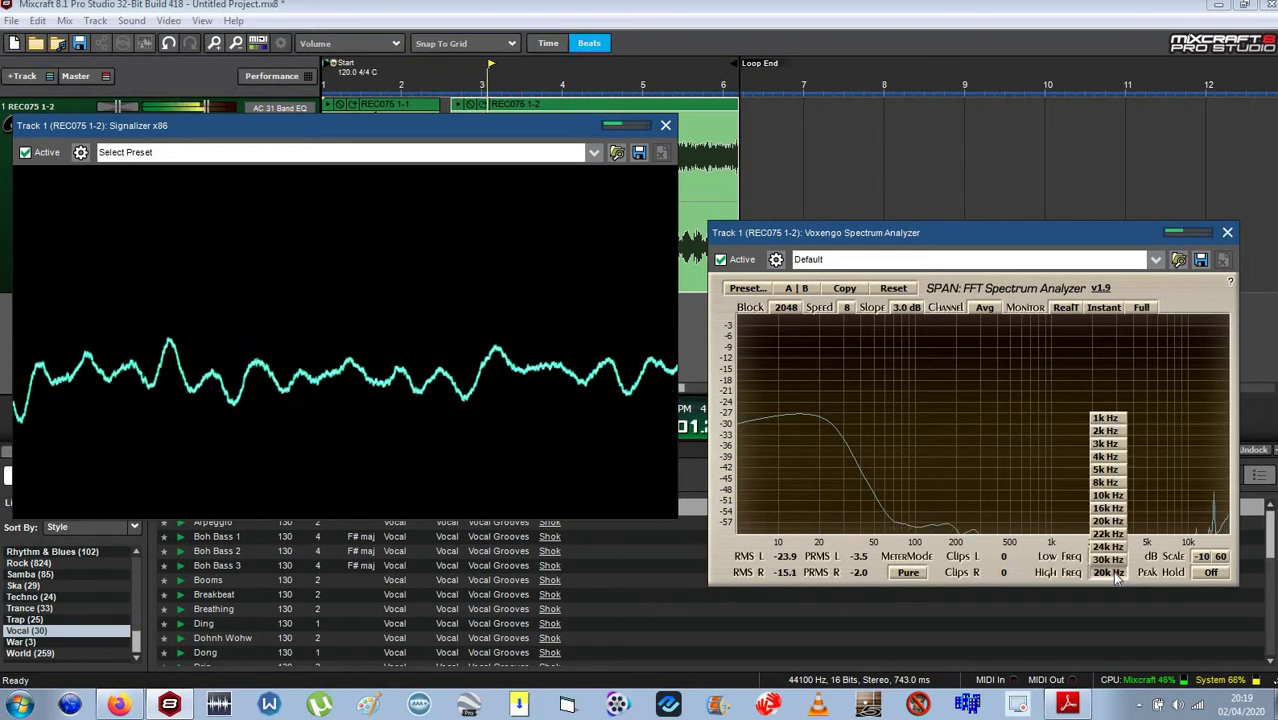
{"action": "left_click", "coordinate": [1114, 561]}
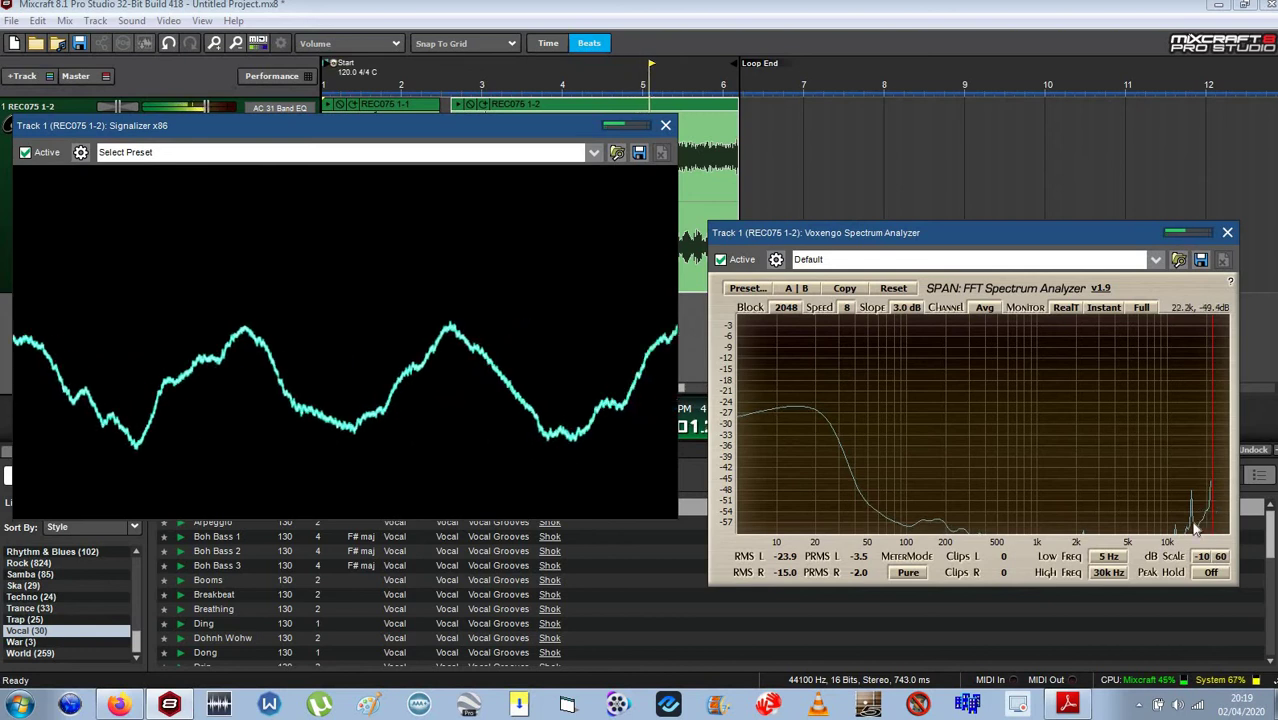
{"action": "left_click", "coordinate": [1108, 572]}
{"action": "left_click", "coordinate": [1111, 578]}
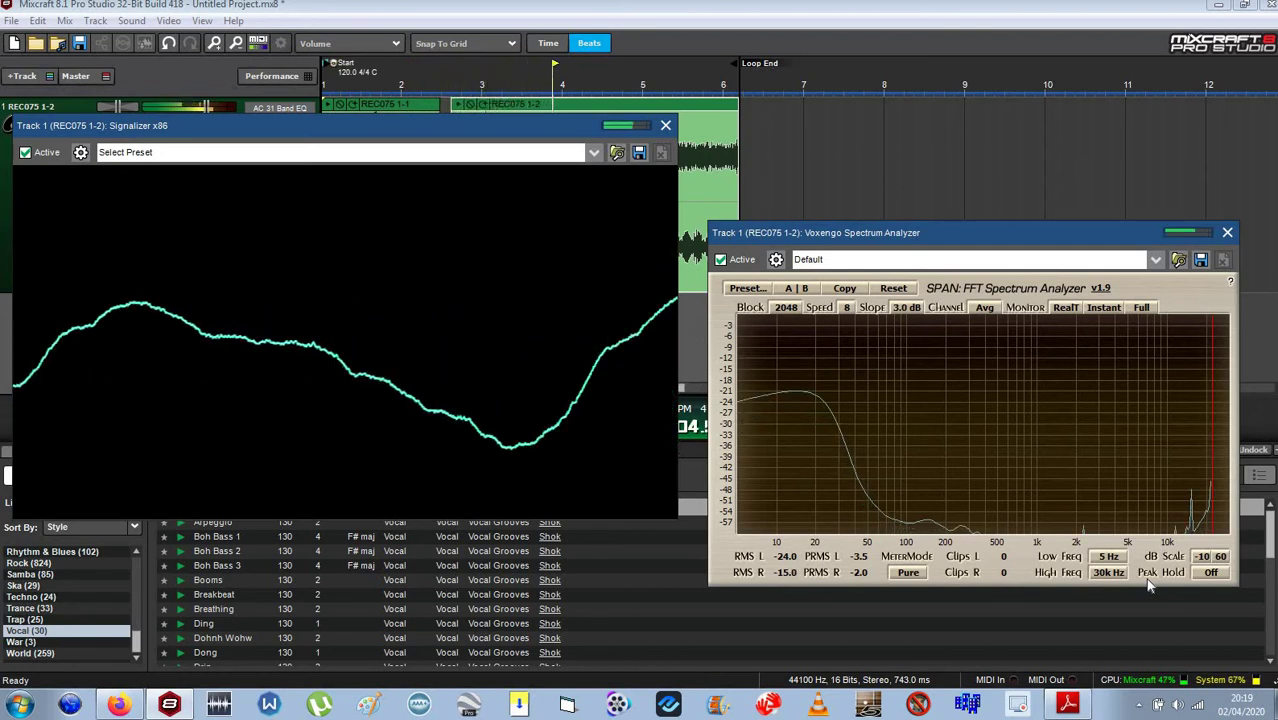
- Examine the signal in Signalizer's Spectrum and Vectorscope views, repositioning its window over the track area
{"action": "left_click_drag", "start_coordinate": [452, 135], "coordinate": [501, 239]}
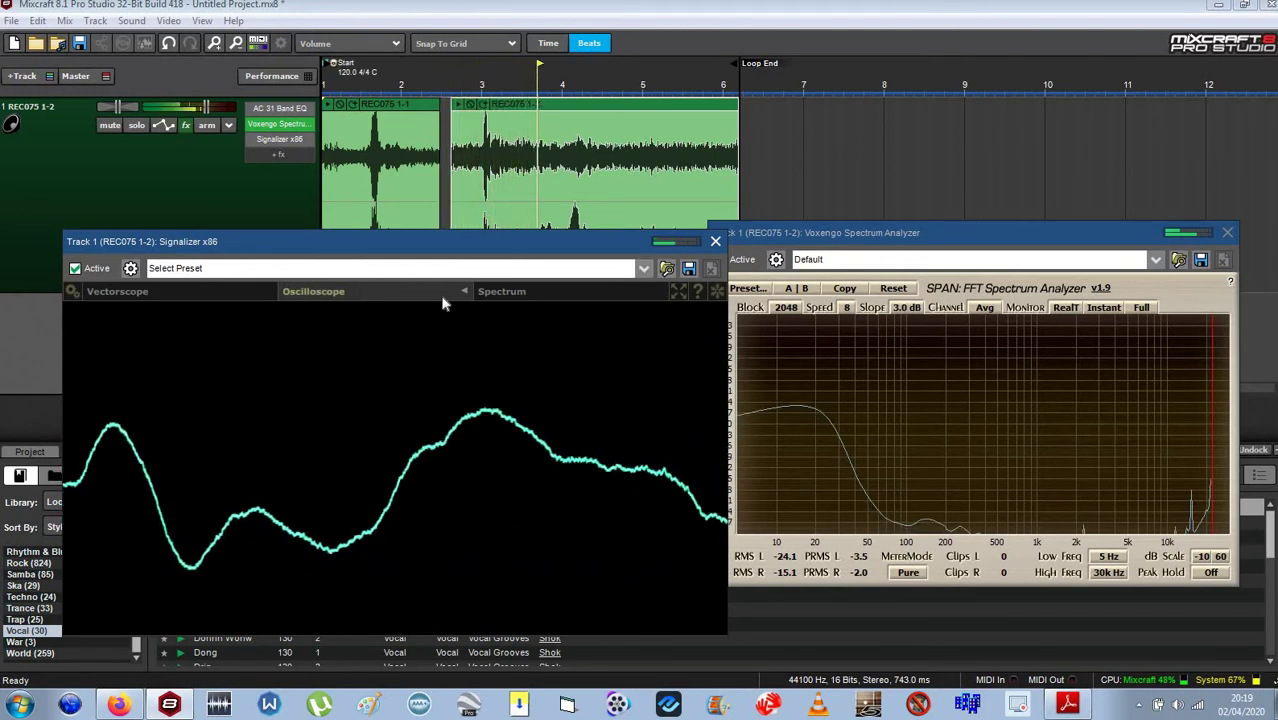
{"action": "left_click", "coordinate": [520, 295]}
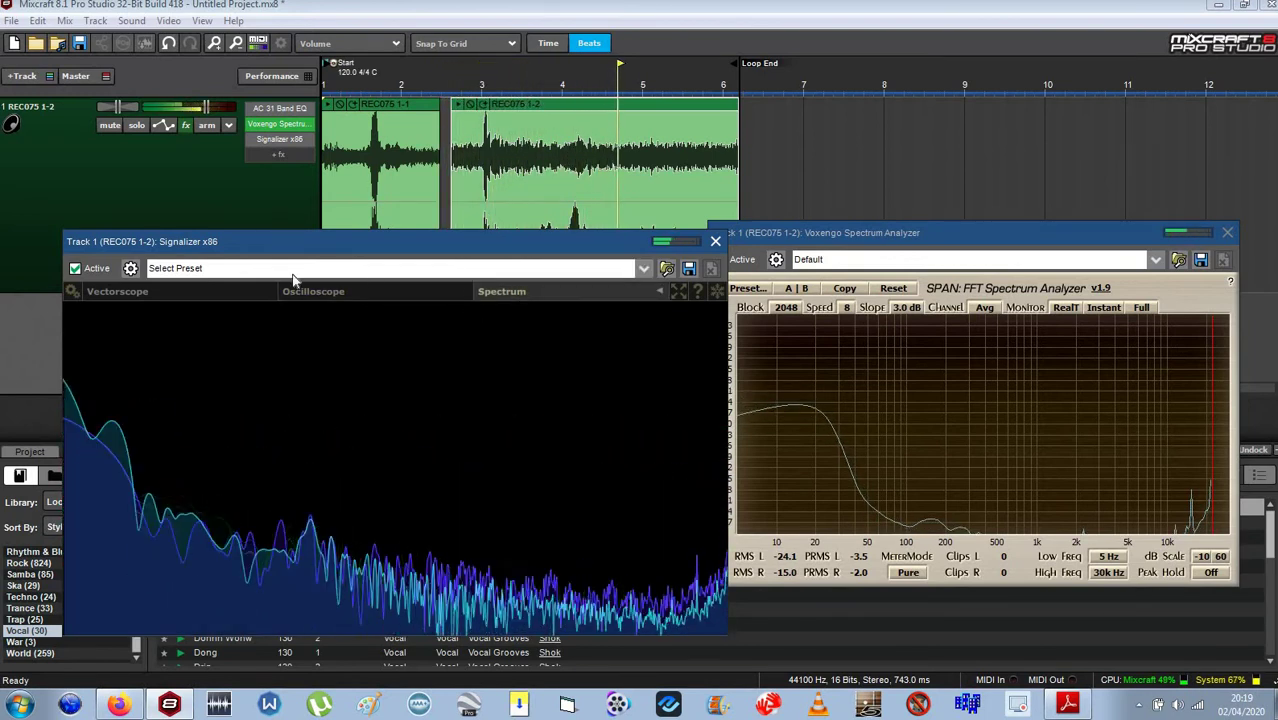
{"action": "left_click", "coordinate": [208, 290]}
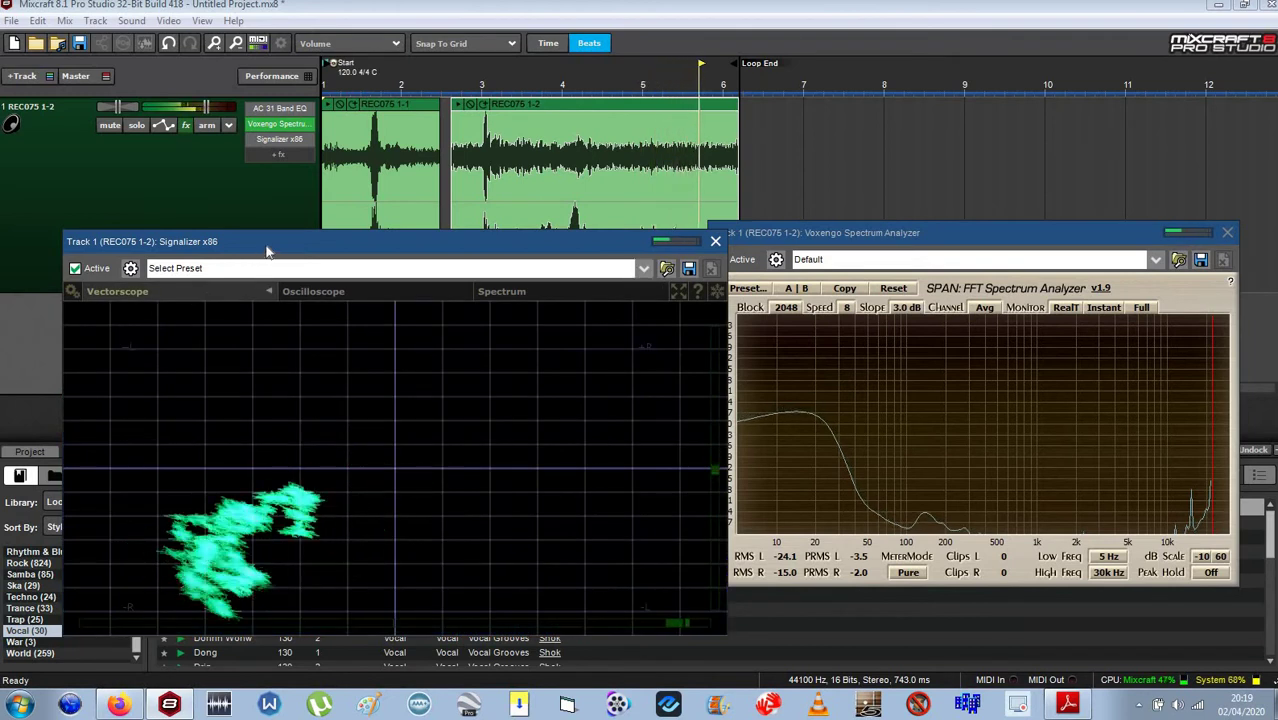
{"action": "left_click_drag", "start_coordinate": [268, 248], "coordinate": [261, 141]}
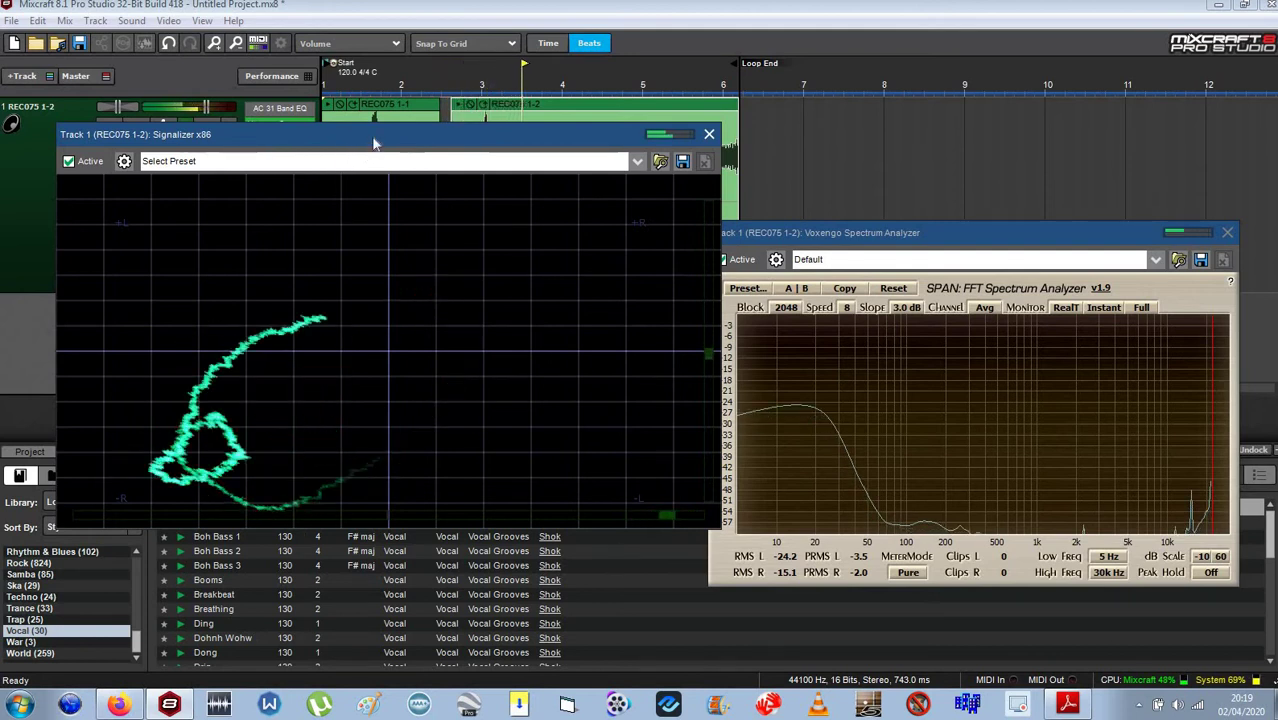
- Move Signalizer below the timeline clips and set the playback loop to span only the second clip, REC075 1-2
{"action": "left_click_drag", "start_coordinate": [374, 143], "coordinate": [523, 262]}
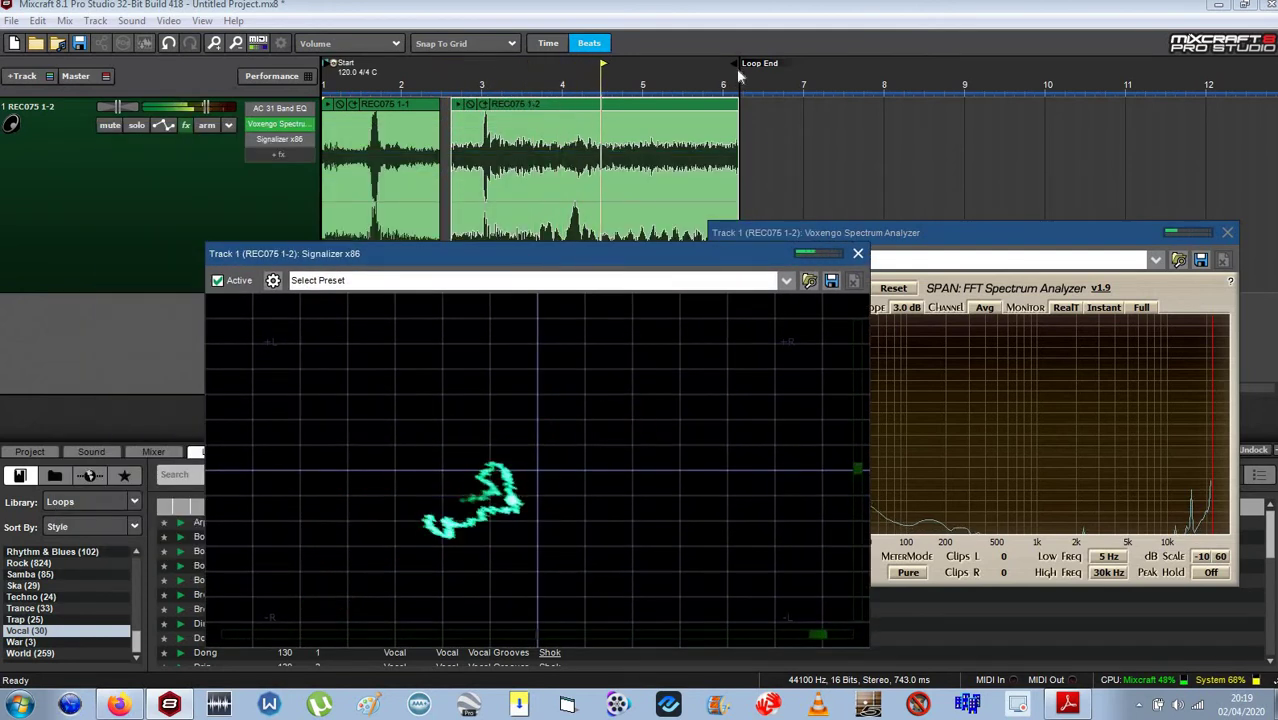
{"action": "left_click_drag", "start_coordinate": [737, 63], "coordinate": [445, 75]}
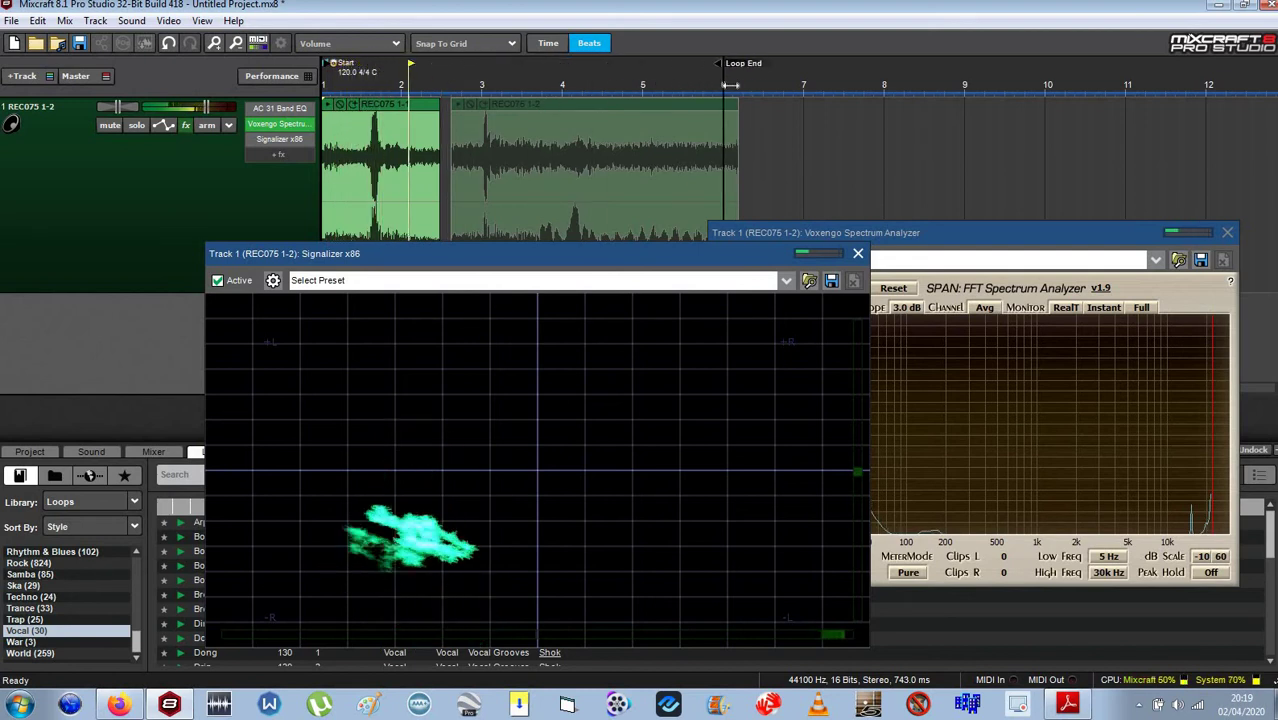
{"action": "key", "text": "space"}
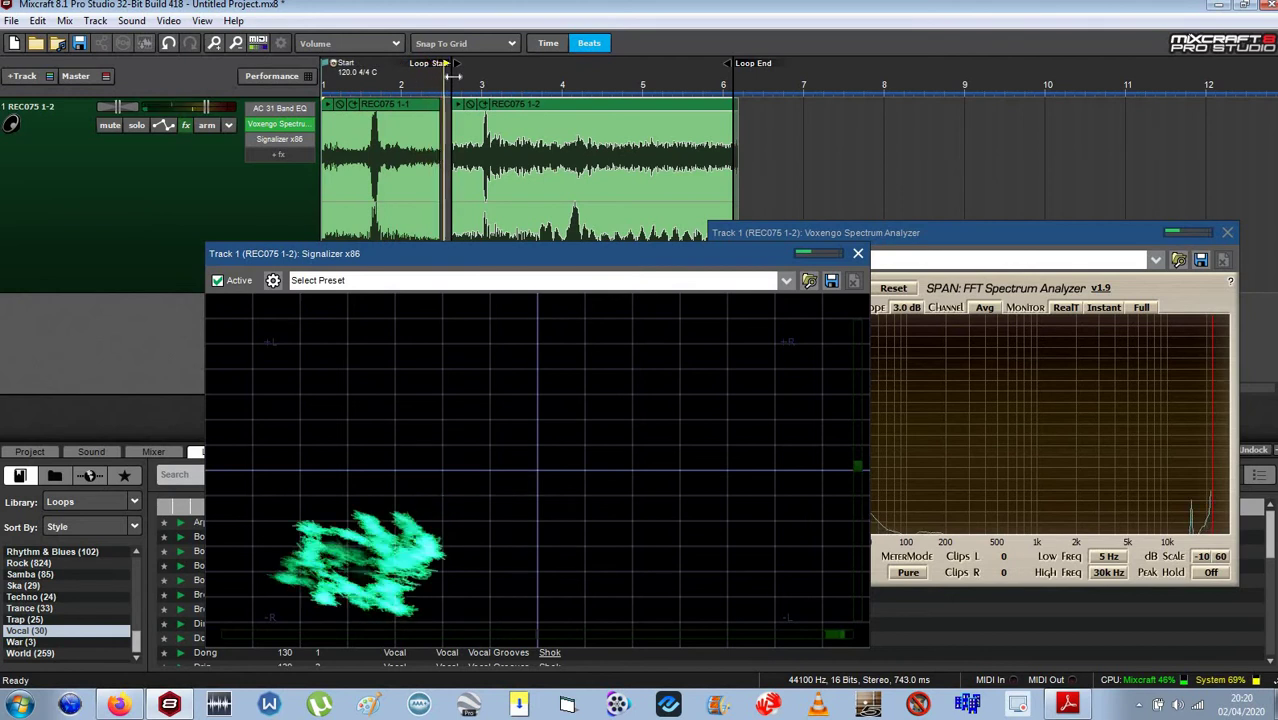
{"action": "key", "text": "space"}
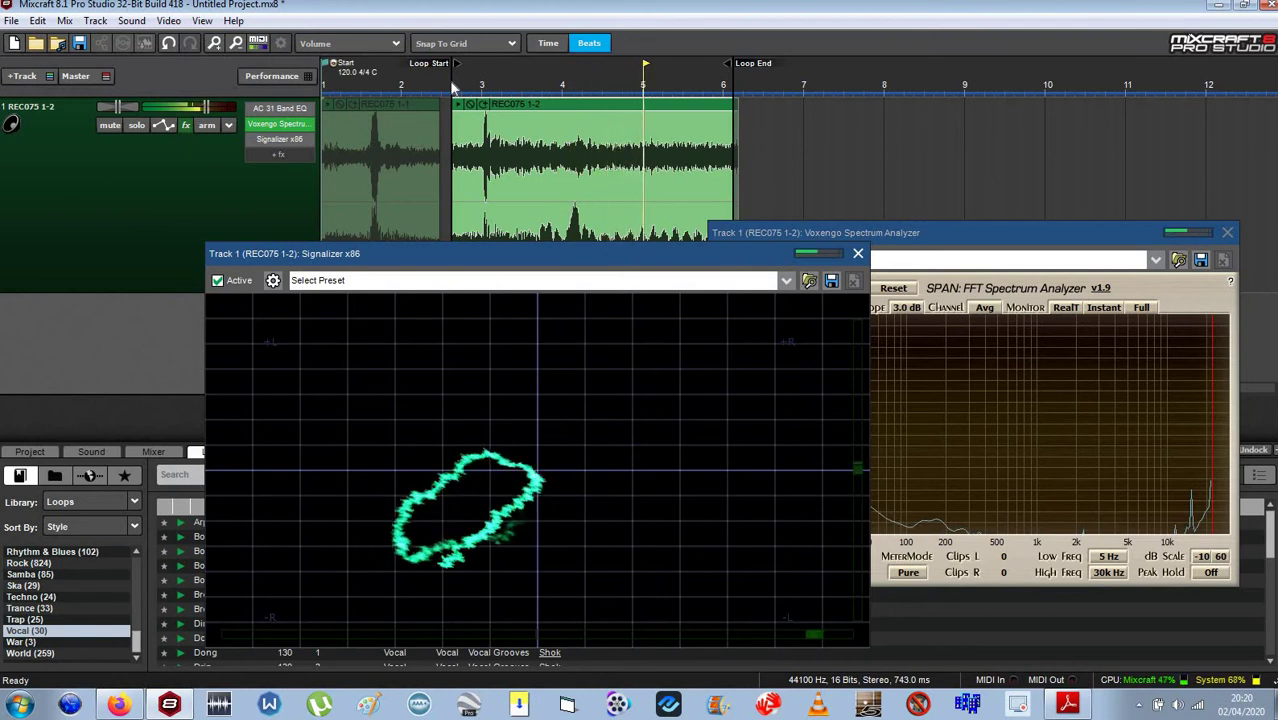
- Place the Signalizer vectorscope beside the spectrum analyzer and examine the looped second clip in both analyzers
{"action": "left_click_drag", "start_coordinate": [566, 262], "coordinate": [434, 251]}
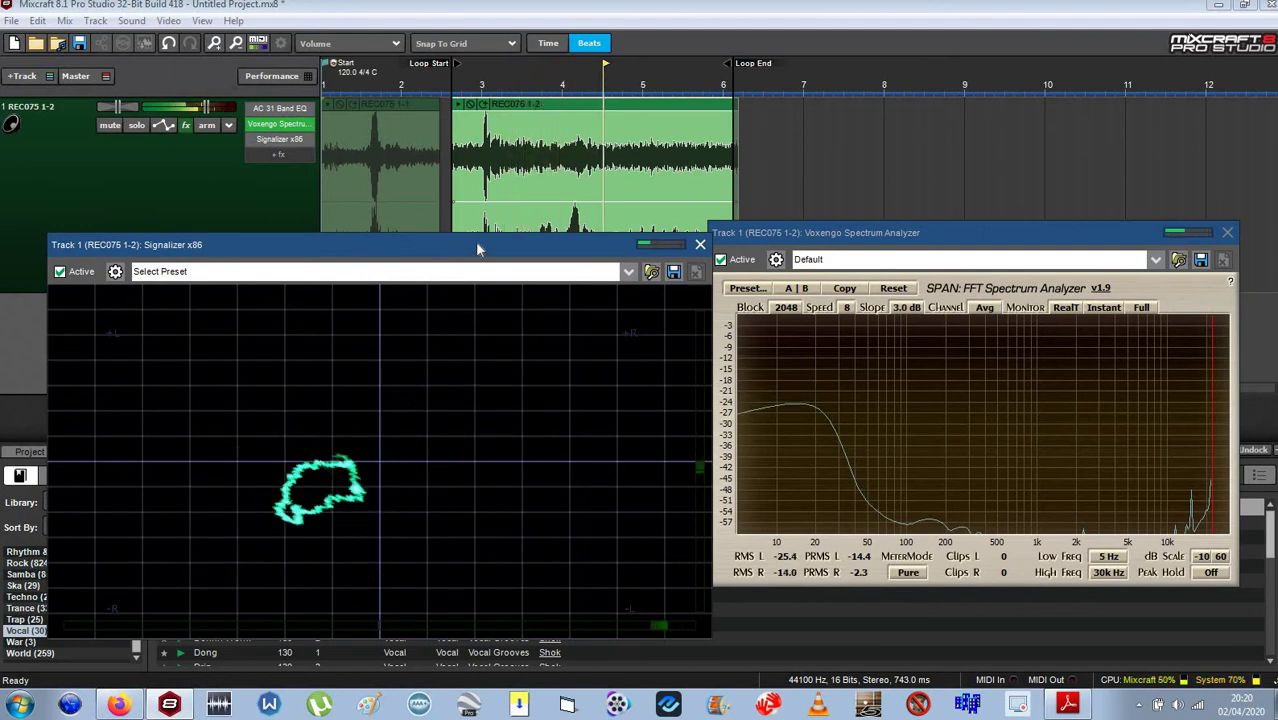
{"action": "left_click_drag", "start_coordinate": [477, 249], "coordinate": [418, 18]}
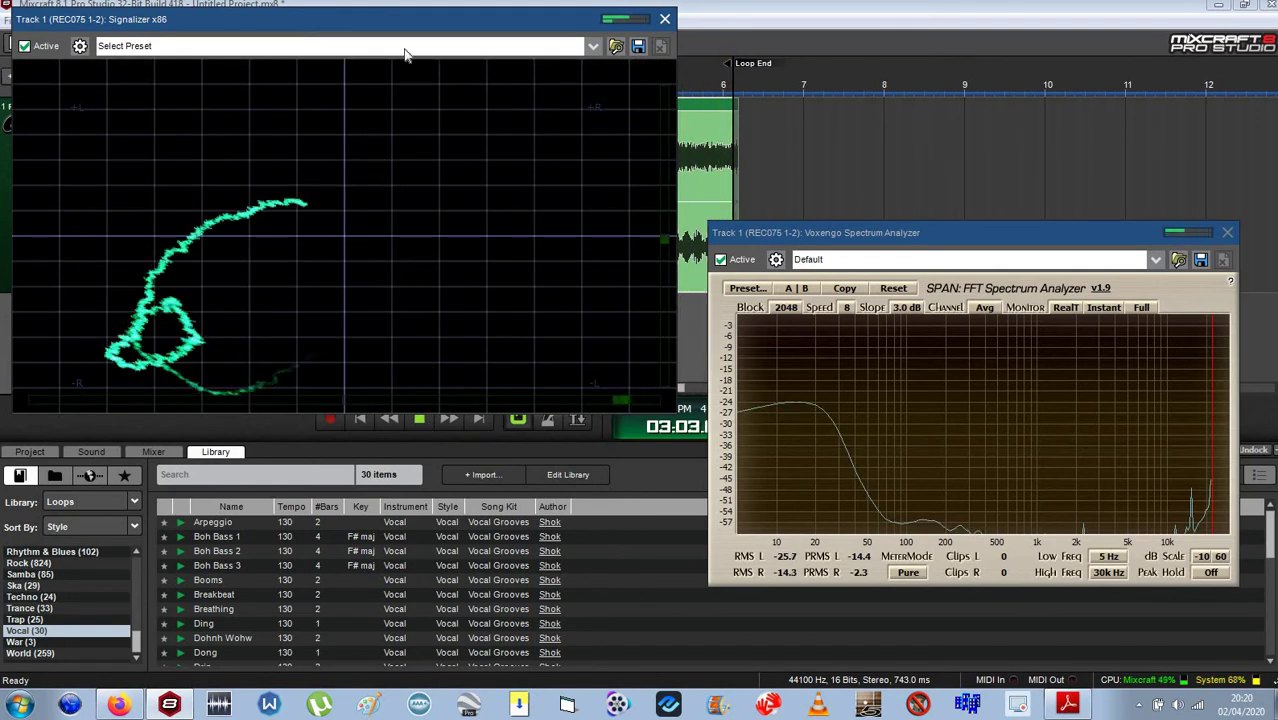
{"action": "left_click_drag", "start_coordinate": [414, 51], "coordinate": [451, 216]}
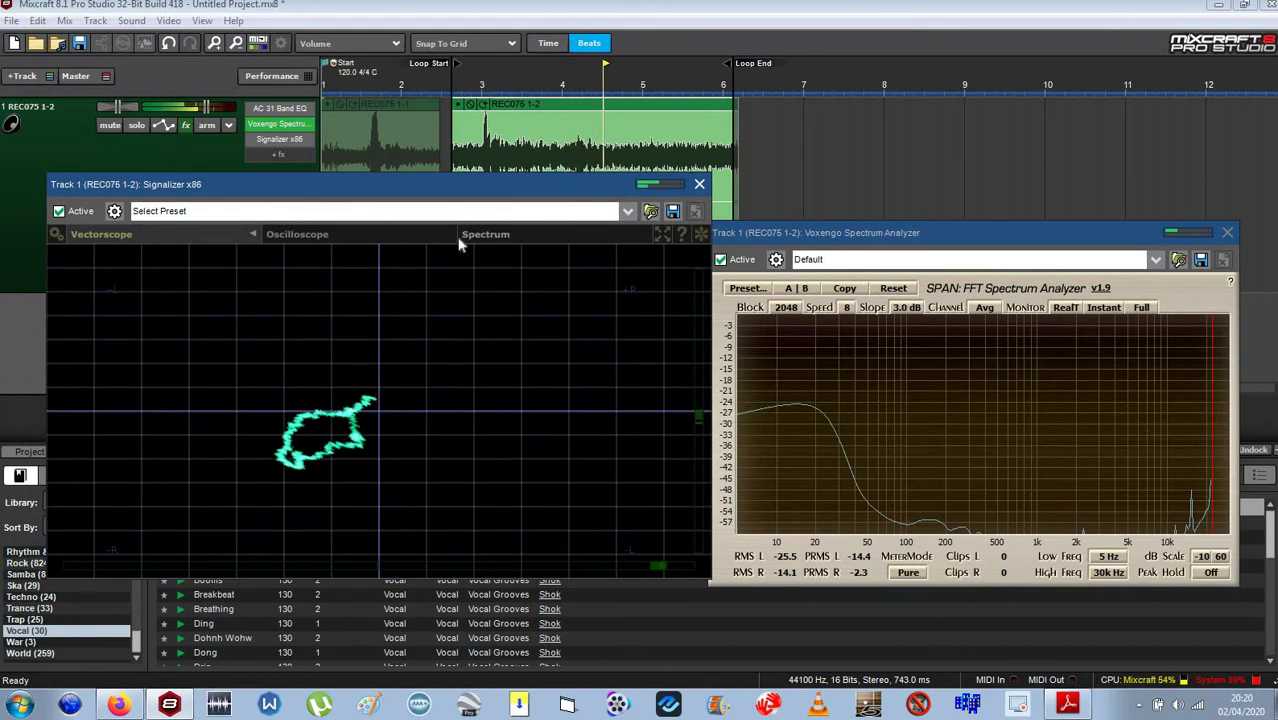
- Examine the waveform in Signalizer's Oscilloscope view with playback looped over the first clip, REC075 1-1, and stop playback
{"action": "left_click", "coordinate": [393, 241]}
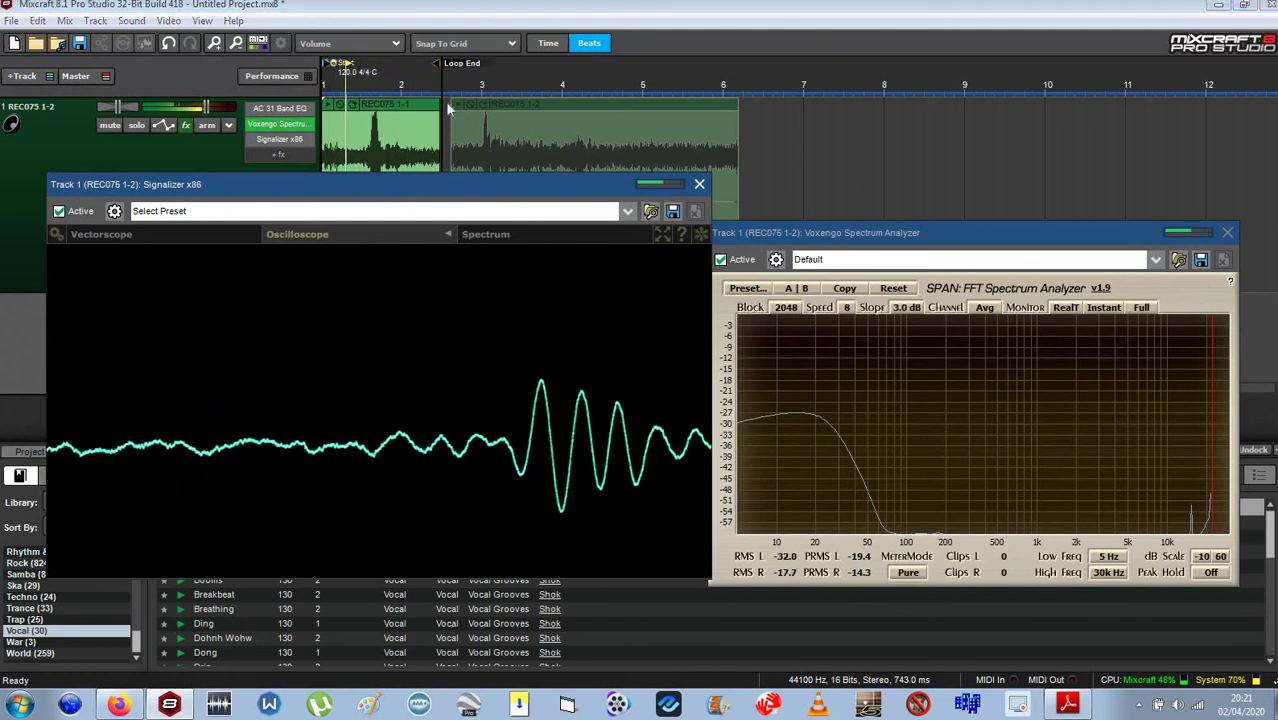
{"action": "left_click_drag", "start_coordinate": [449, 184], "coordinate": [615, 2]}
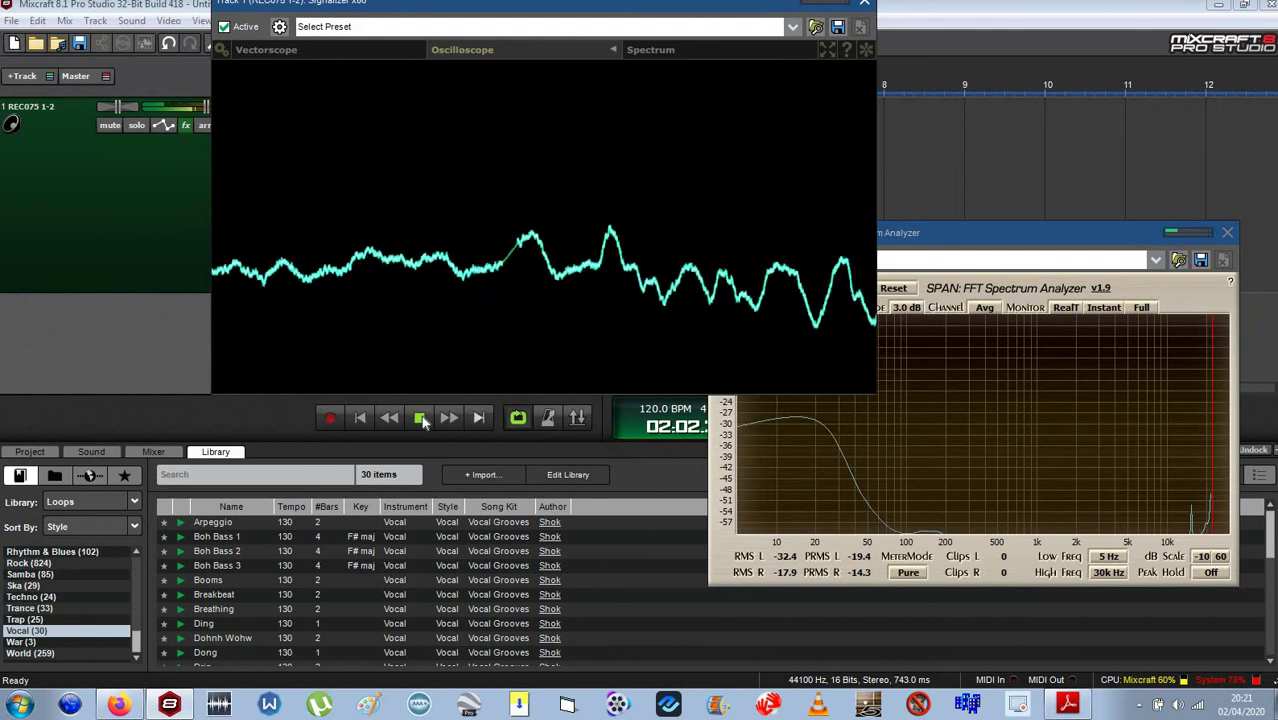
{"action": "left_click", "coordinate": [420, 418]}
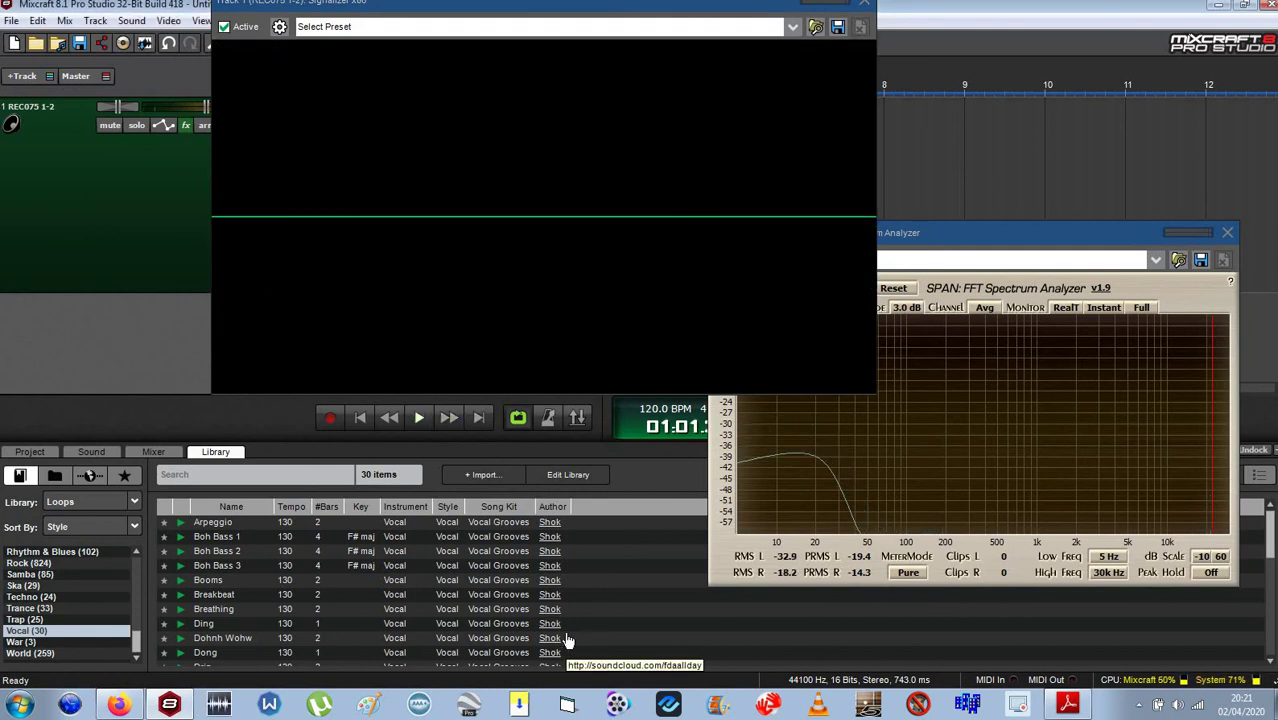